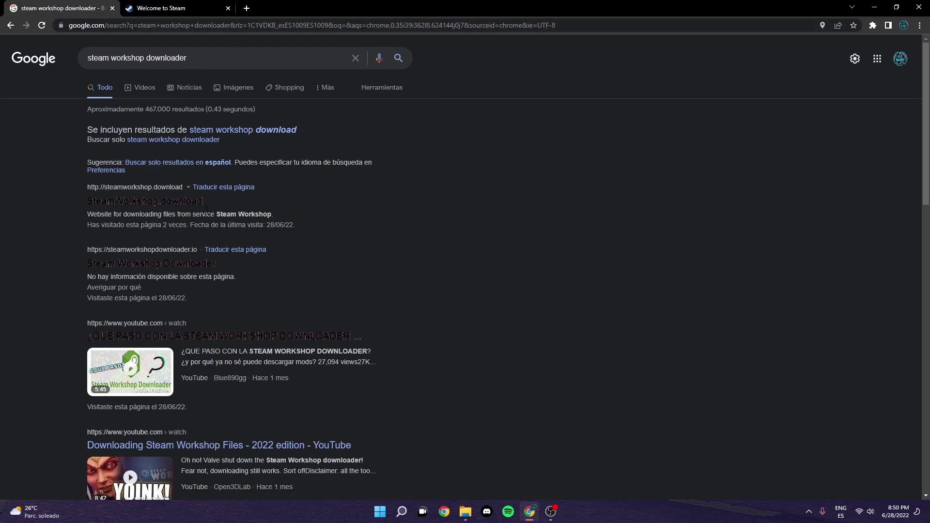
Open steamworkshop.download, then search the Steam Workshop for 'Car mech'
{"action": "left_click", "coordinate": [151, 200]}
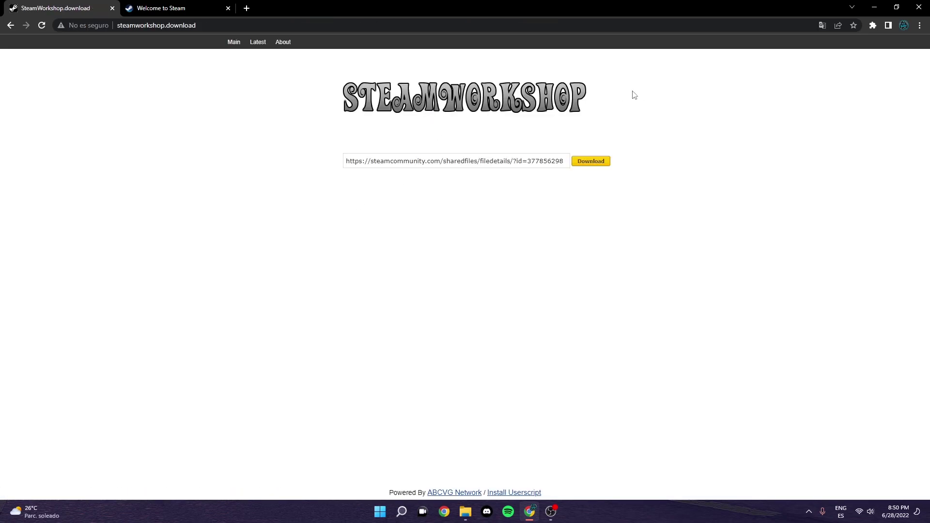
{"action": "left_click", "coordinate": [208, 14]}
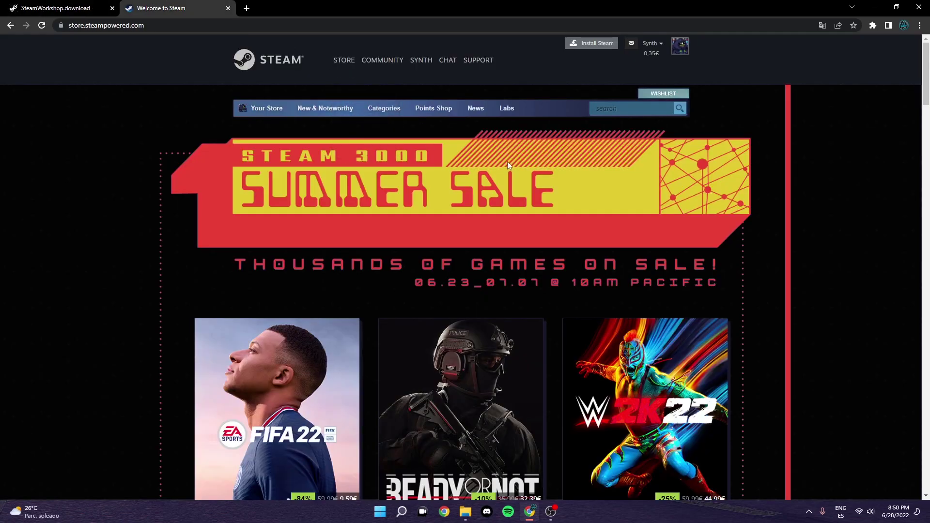
{"action": "mouse_move", "coordinate": [386, 65]}
{"action": "left_click", "coordinate": [384, 106]}
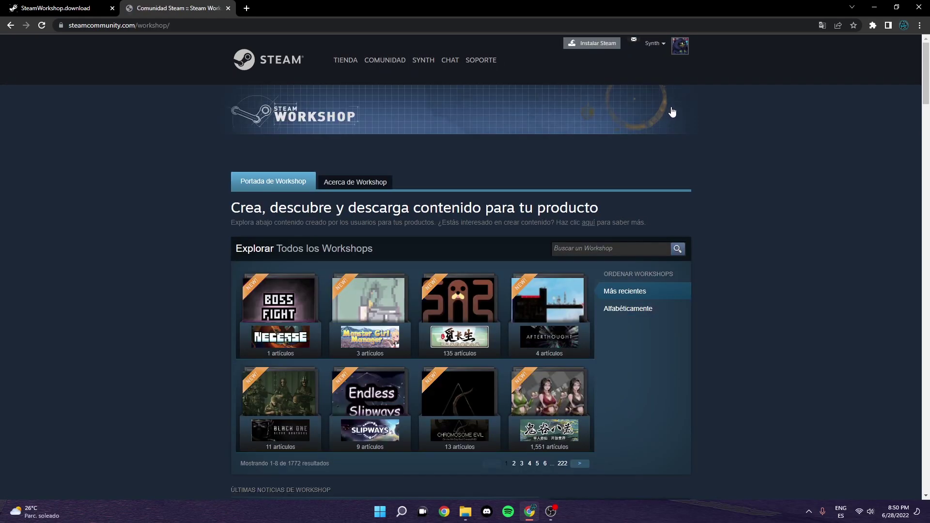
{"action": "left_click", "coordinate": [608, 248]}
{"action": "type", "text": "Car me"}
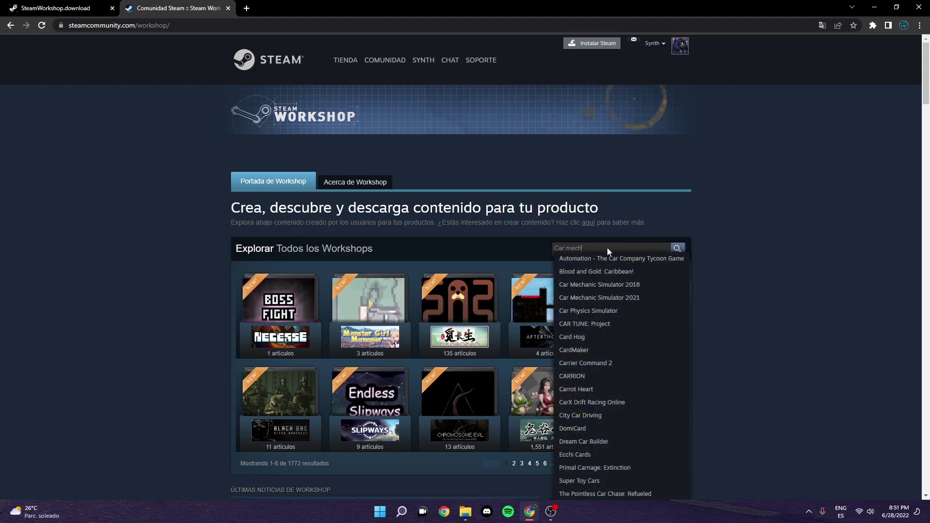
{"action": "type", "text": "ch"}
Open the Car Mechanic Simulator 2018 workshop and browse its Car Downloads section
{"action": "left_click", "coordinate": [581, 258]}
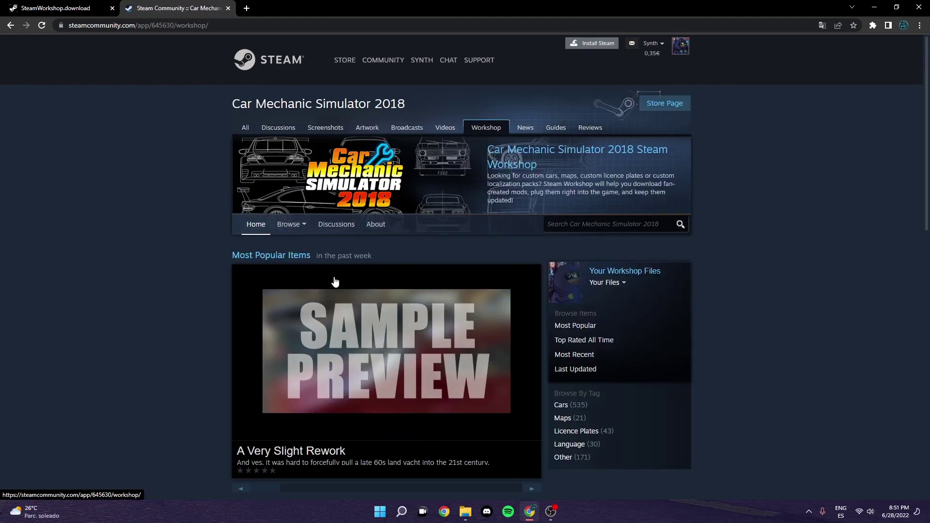
{"action": "scroll", "coordinate": [297, 374], "scroll_direction": "down", "scroll_amount": 5}
{"action": "mouse_move", "coordinate": [369, 372]}
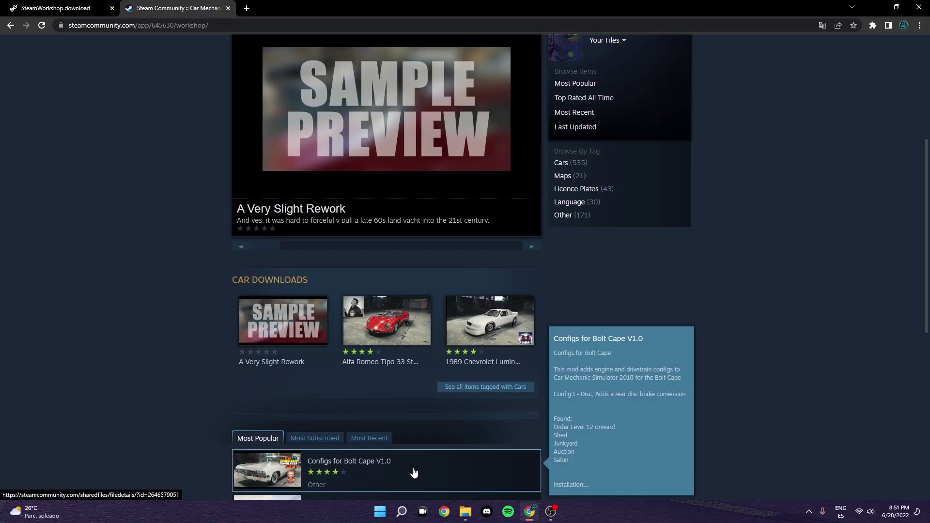
{"action": "mouse_move", "coordinate": [252, 341]}
{"action": "scroll", "coordinate": [186, 335], "scroll_direction": "down", "scroll_amount": 8}
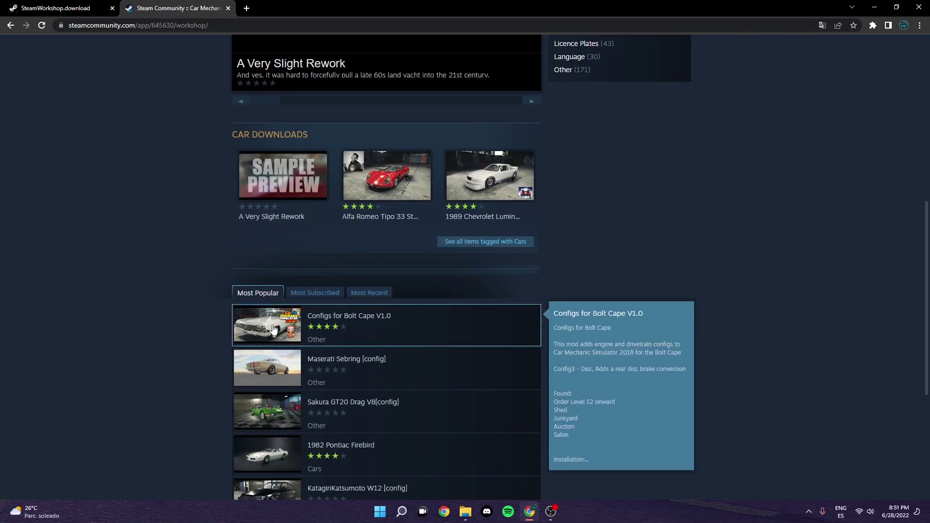
{"action": "scroll", "coordinate": [579, 452], "scroll_direction": "up", "scroll_amount": 5}
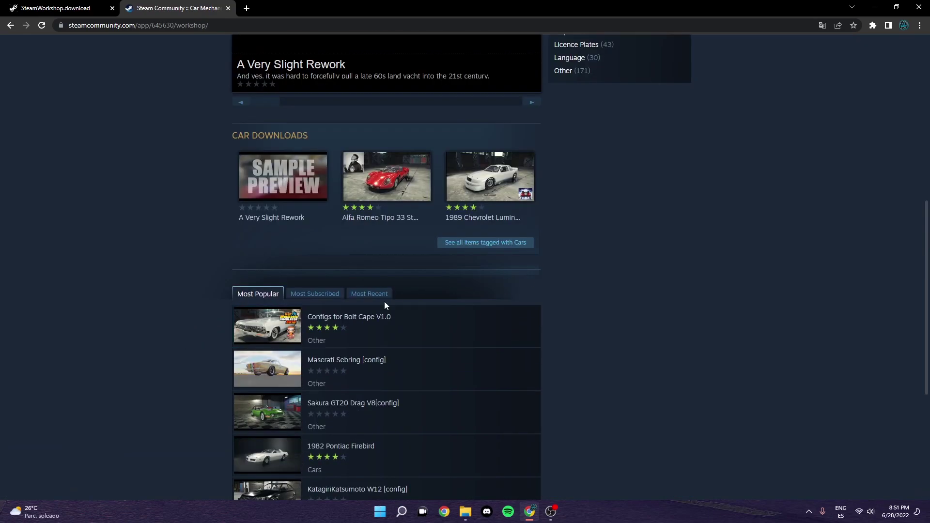
{"action": "scroll", "coordinate": [418, 289], "scroll_direction": "up", "scroll_amount": 2}
{"action": "mouse_move", "coordinate": [498, 258]}
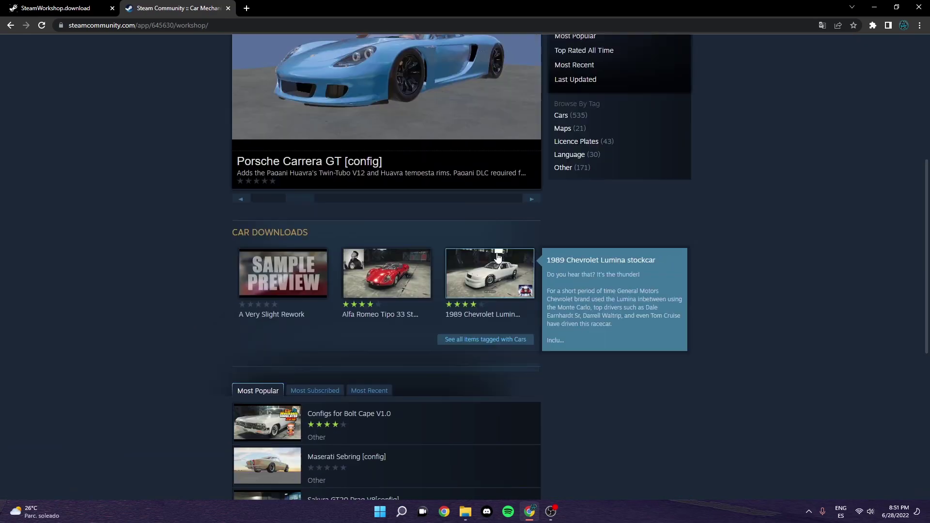
Open the Infiniti Q50 mod from the Cars-tagged workshop items and subscribe to it
{"action": "left_click", "coordinate": [503, 340]}
{"action": "scroll", "coordinate": [357, 321], "scroll_direction": "down", "scroll_amount": 3}
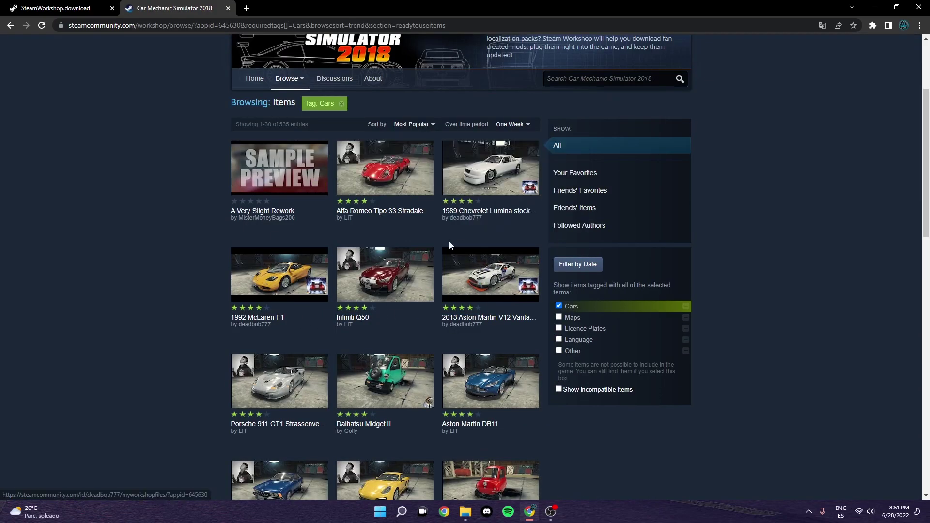
{"action": "left_click", "coordinate": [427, 274]}
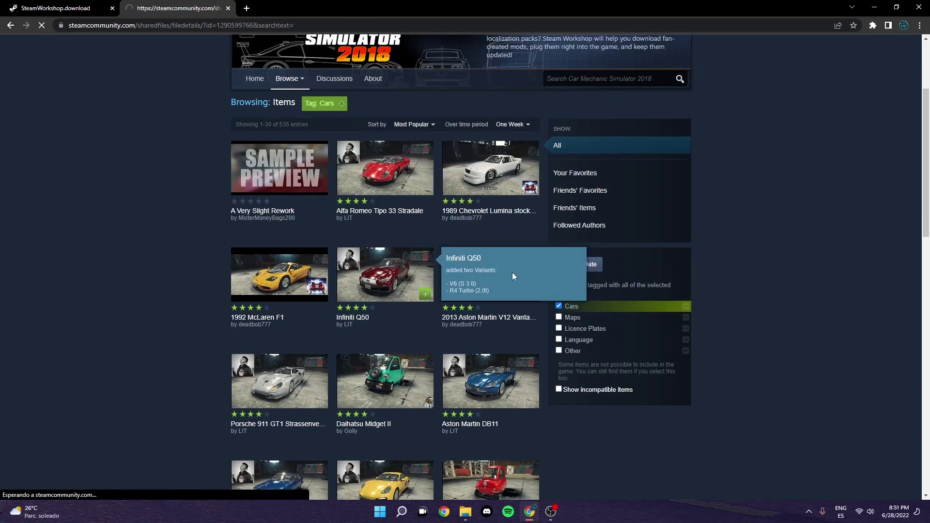
{"action": "scroll", "coordinate": [615, 388], "scroll_direction": "down", "scroll_amount": 2}
{"action": "scroll", "coordinate": [637, 374], "scroll_direction": "up", "scroll_amount": 2}
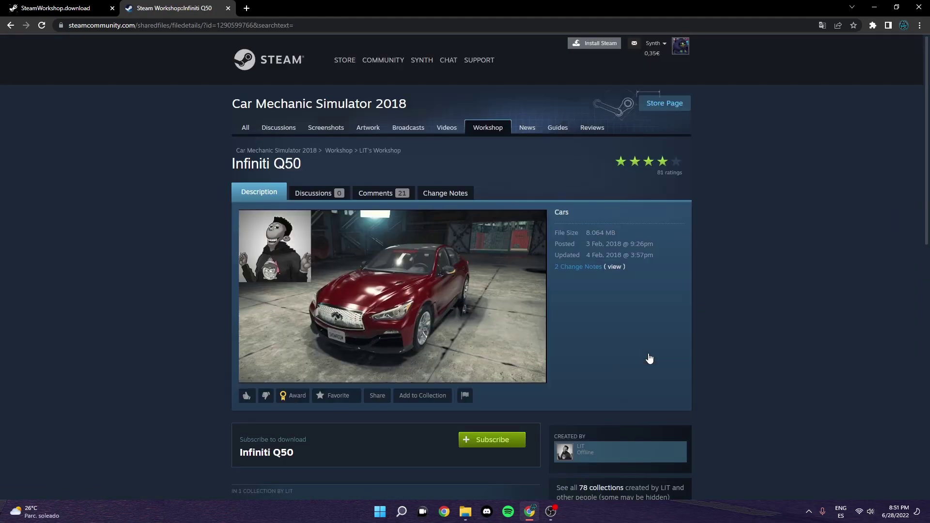
{"action": "scroll", "coordinate": [640, 395], "scroll_direction": "down", "scroll_amount": 2}
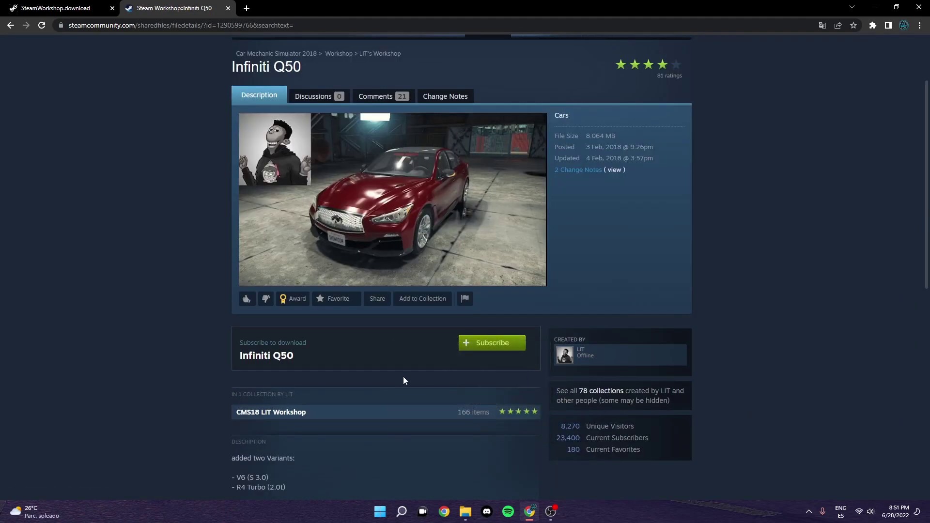
{"action": "scroll", "coordinate": [605, 207], "scroll_direction": "up", "scroll_amount": 2}
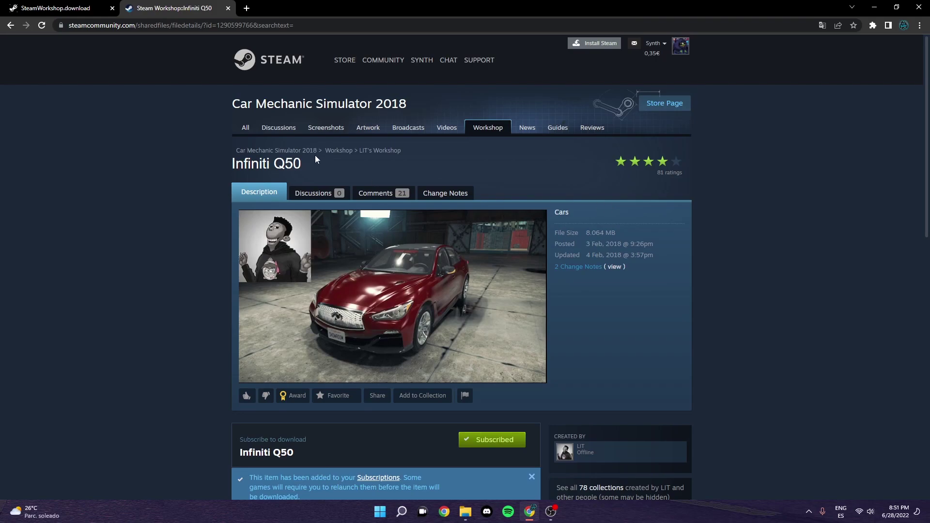
Paste the Infiniti Q50 workshop link into SteamWorkshop.download and request the download
{"action": "left_click", "coordinate": [262, 29]}
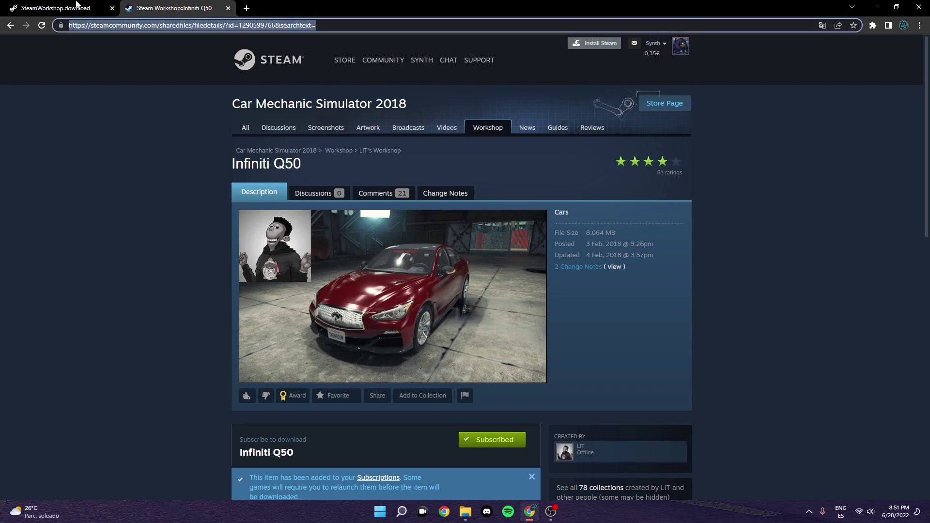
{"action": "left_click", "coordinate": [78, 7]}
{"action": "left_click", "coordinate": [421, 161]}
{"action": "key", "text": "ctrl+v"}
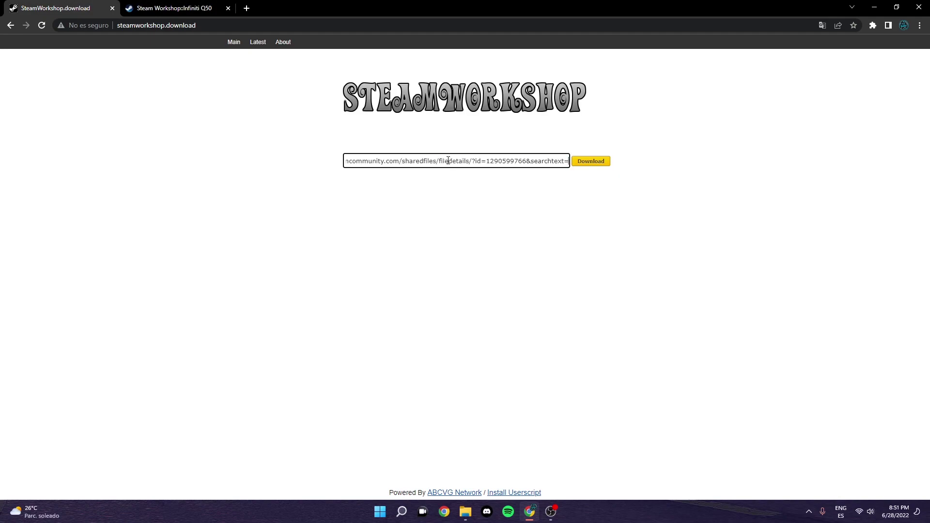
{"action": "left_click", "coordinate": [595, 162]}
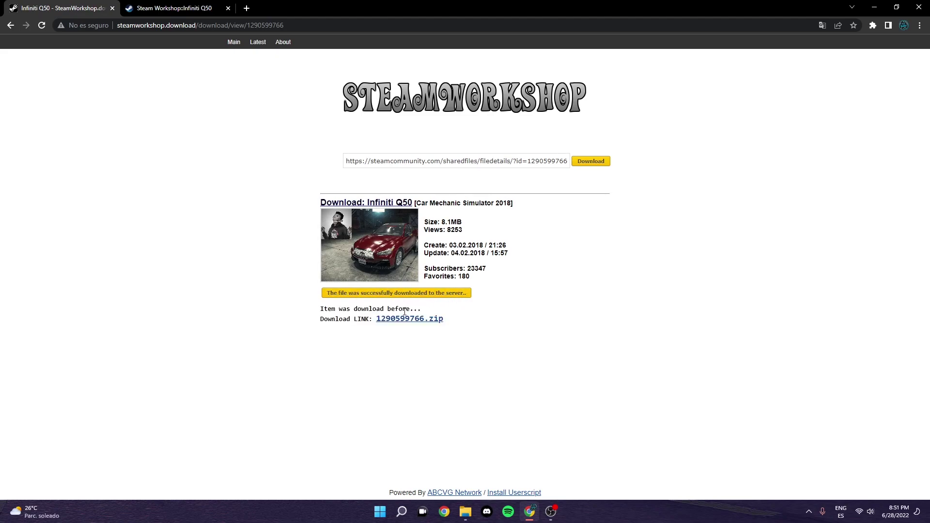
Save 1290599766.zip into the Downloads folder
{"action": "left_click", "coordinate": [403, 319]}
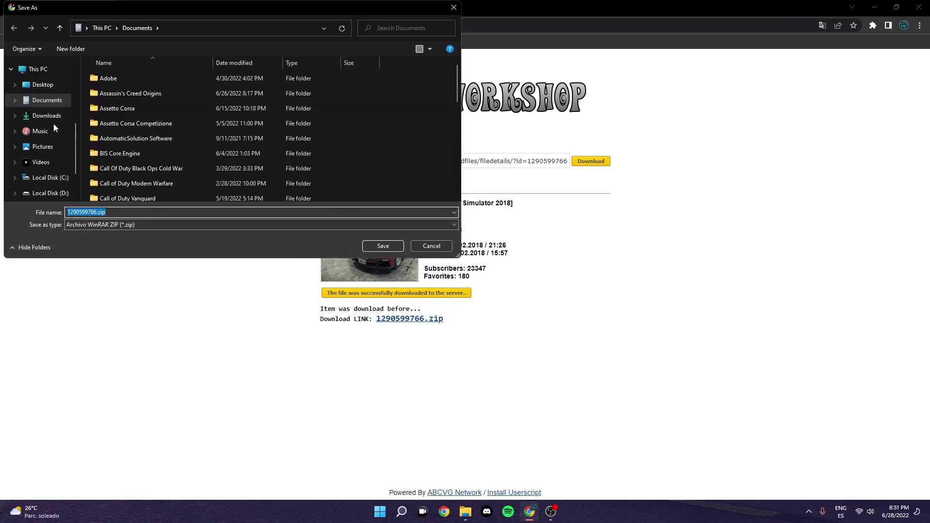
{"action": "left_click", "coordinate": [49, 118]}
{"action": "left_click", "coordinate": [382, 247]}
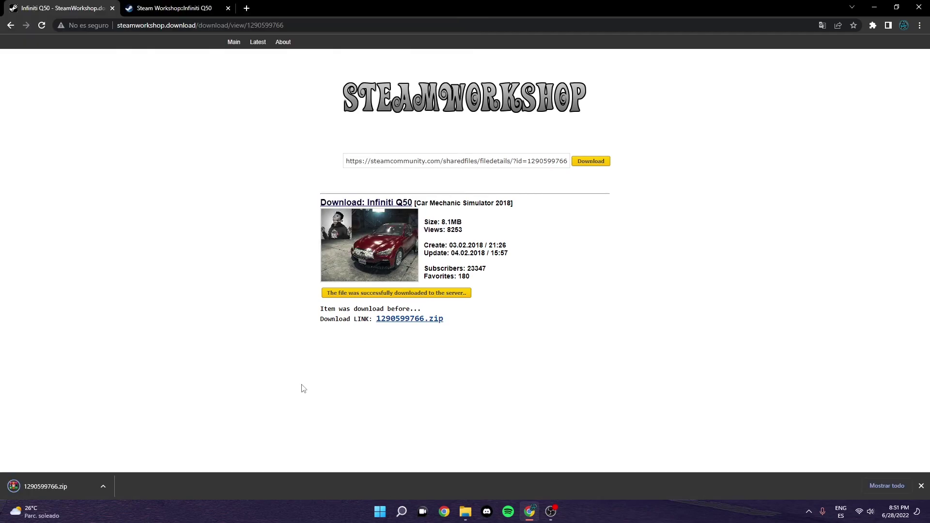
{"action": "left_click", "coordinate": [60, 485]}
{"action": "double_click", "coordinate": [531, 237]}
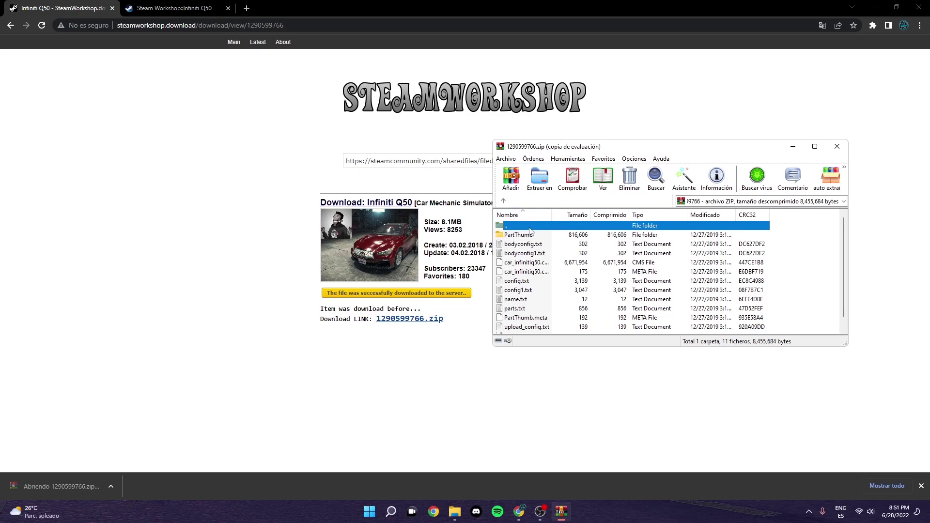
{"action": "left_click", "coordinate": [723, 250]}
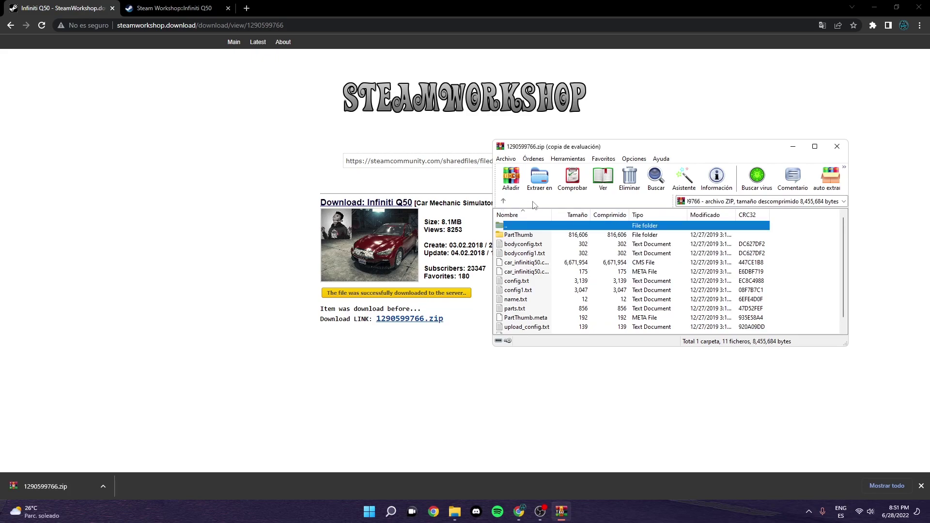
{"action": "left_click", "coordinate": [504, 201]}
{"action": "left_click", "coordinate": [539, 177]}
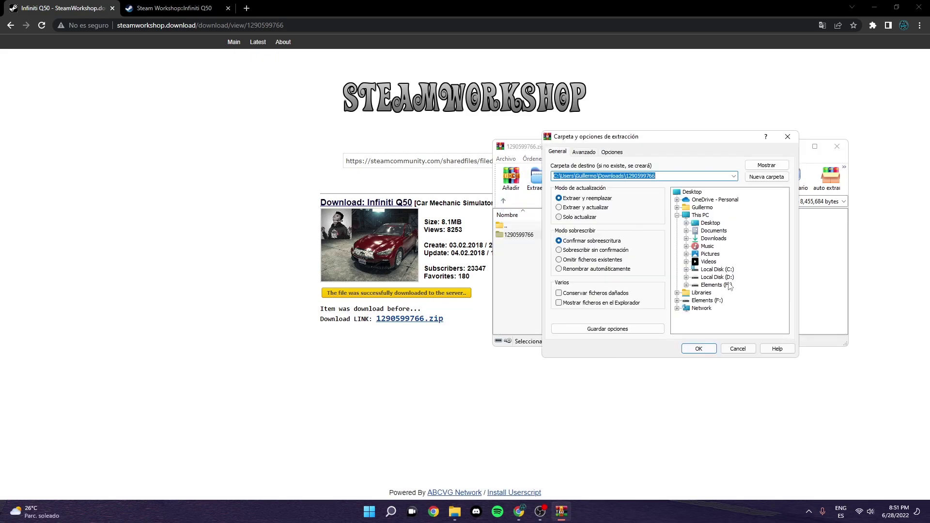
{"action": "left_click", "coordinate": [693, 193]}
{"action": "left_click", "coordinate": [696, 349]}
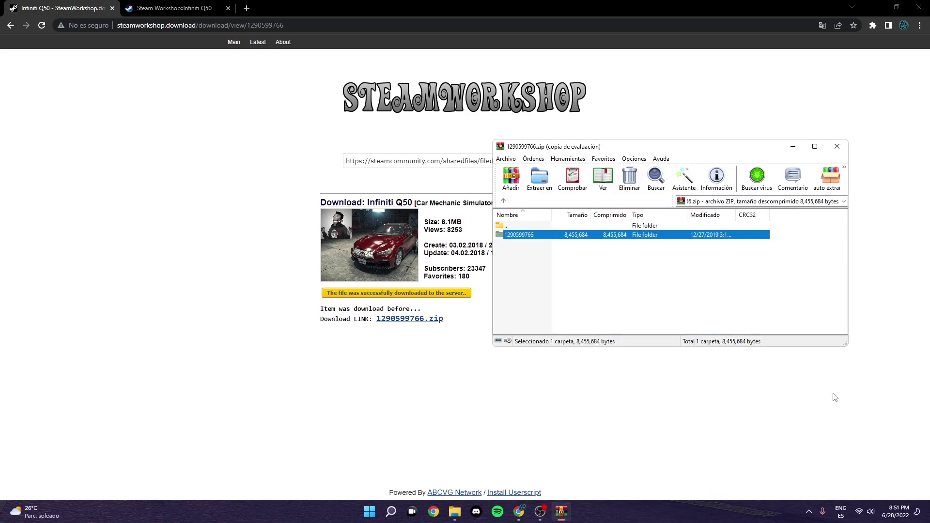
{"action": "left_click", "coordinate": [840, 152]}
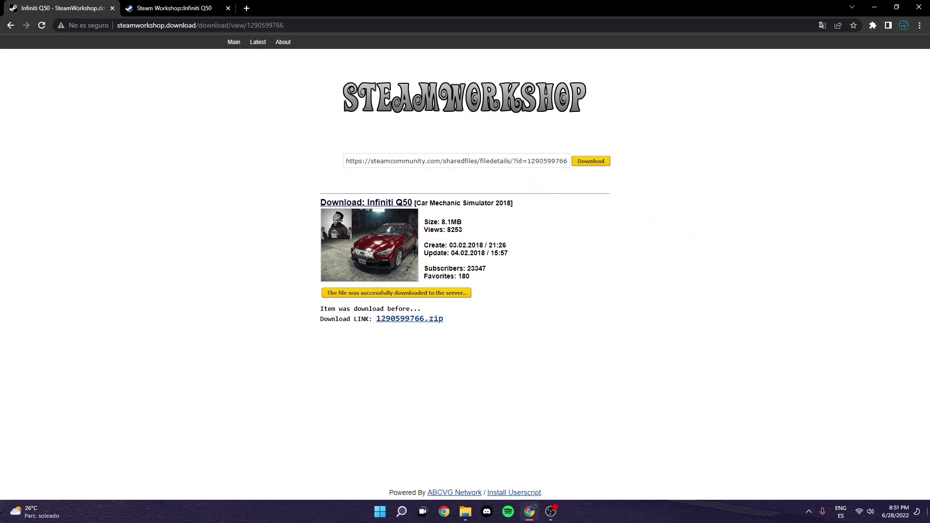
{"action": "key", "text": "super+d"}
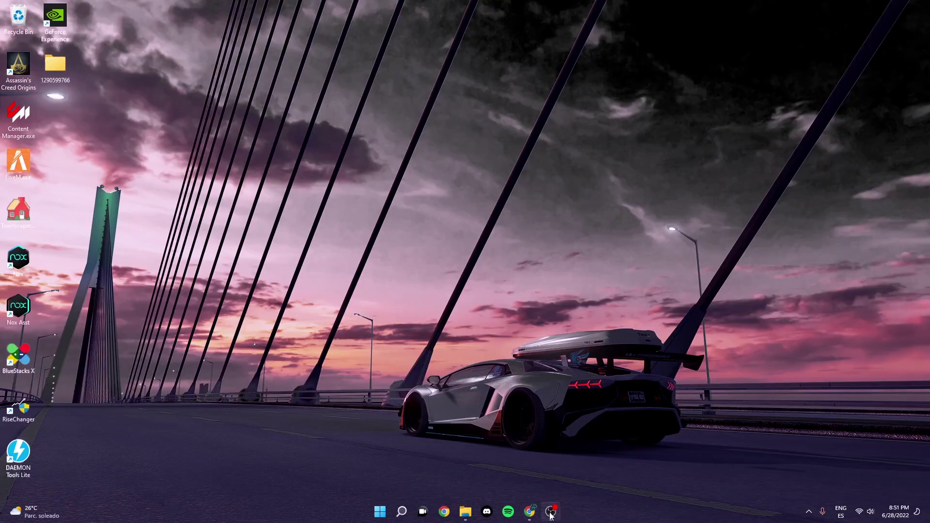
Close the downloader tab in Chrome and open a File Explorer window on Videos
{"action": "left_click", "coordinate": [544, 495]}
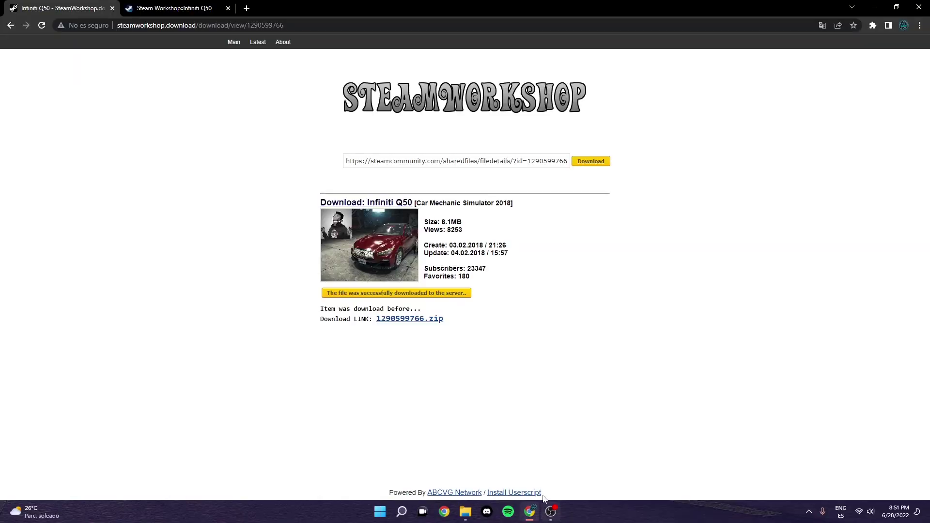
{"action": "left_click", "coordinate": [112, 8]}
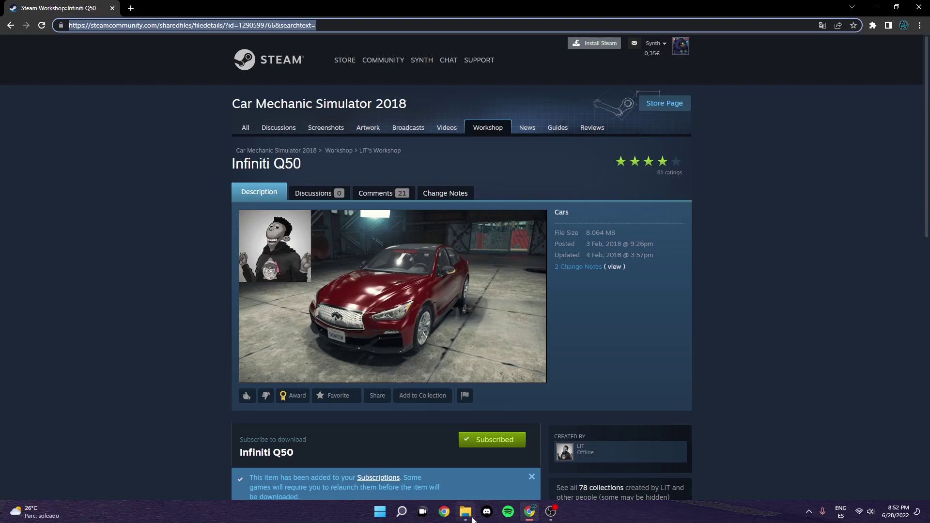
{"action": "left_click", "coordinate": [401, 512]}
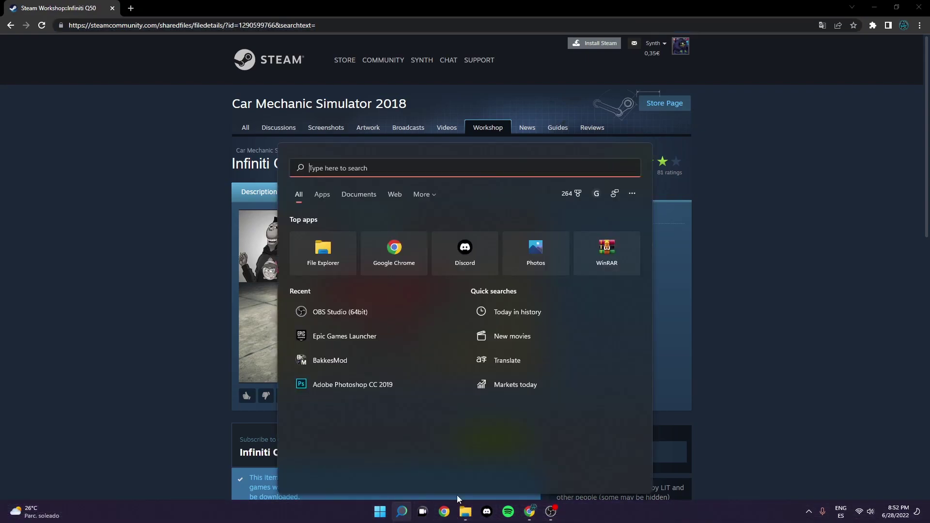
{"action": "left_click", "coordinate": [465, 512]}
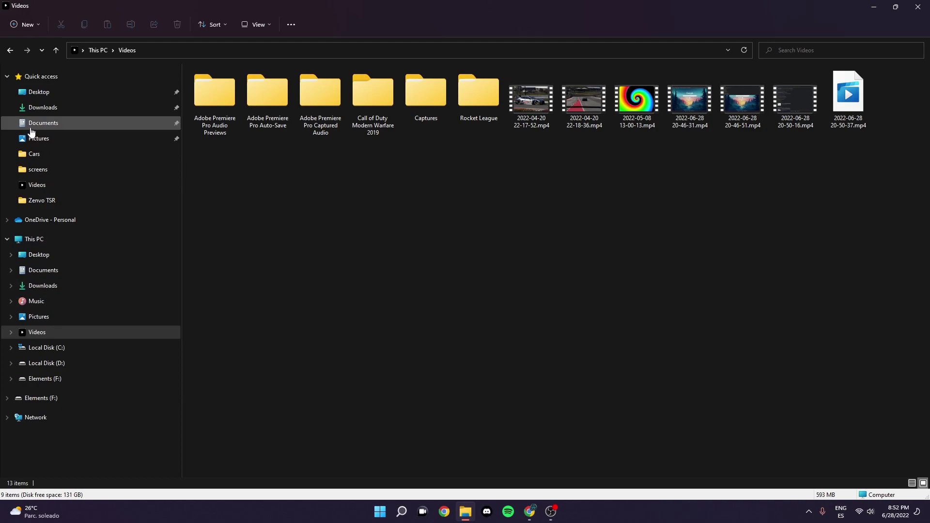
Launch Epic Games Launcher via Windows Search ('ep')
{"action": "left_click", "coordinate": [401, 512]}
{"action": "type", "text": "epic"}
{"action": "left_click", "coordinate": [347, 244]}
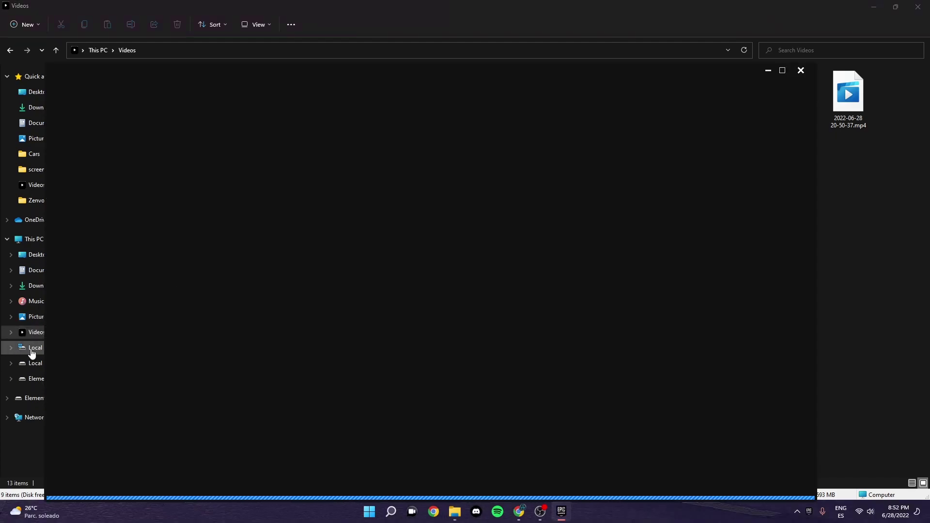
Navigate to C:\CarMechanicSim2018\cms2018_Data\StreamingAssets\Cars
{"action": "left_click", "coordinate": [32, 348]}
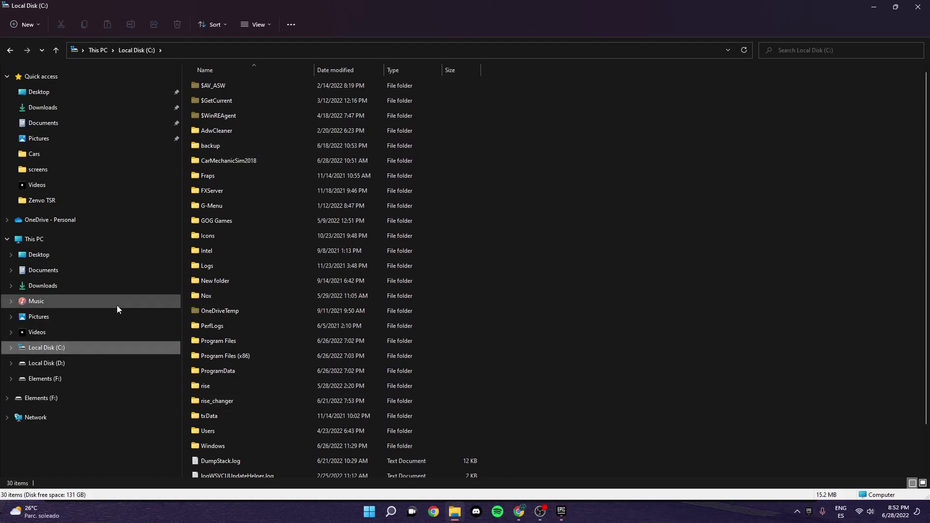
{"action": "double_click", "coordinate": [208, 162]}
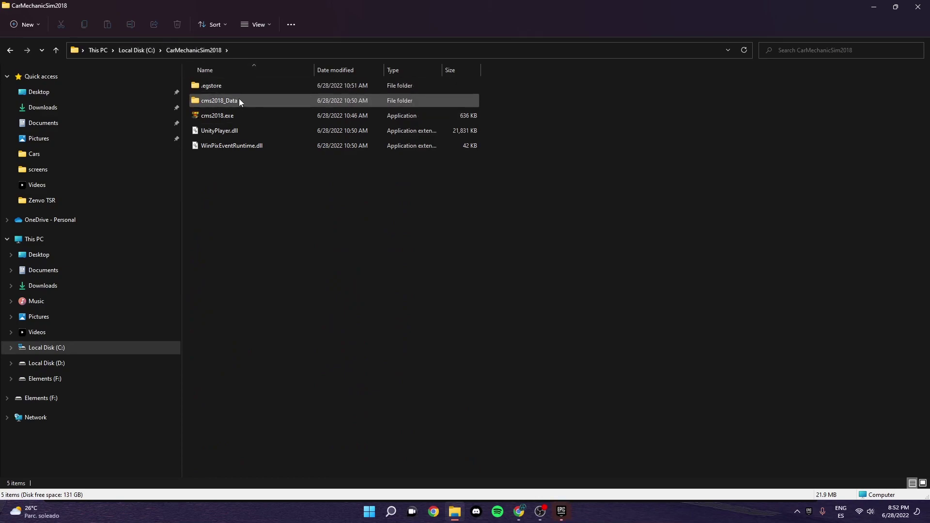
{"action": "double_click", "coordinate": [289, 100]}
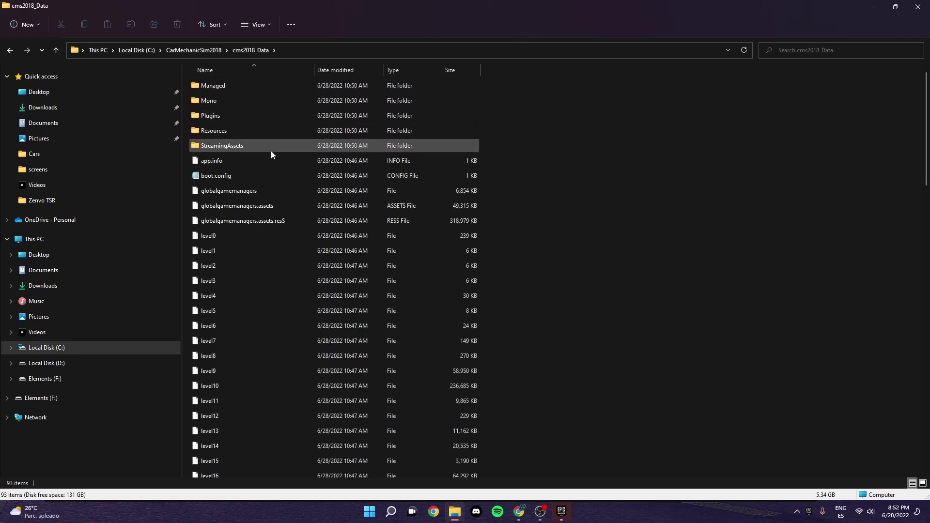
{"action": "double_click", "coordinate": [252, 145]}
{"action": "double_click", "coordinate": [297, 87]}
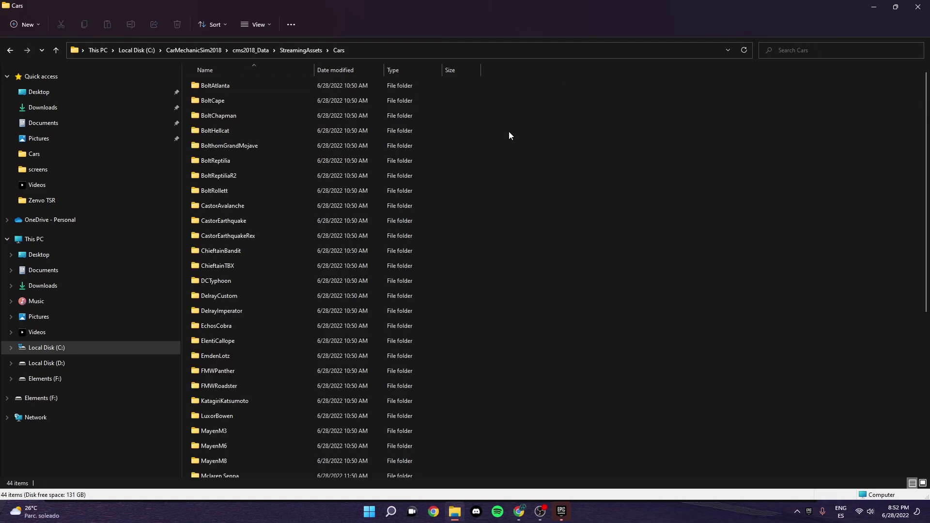
{"action": "scroll", "coordinate": [326, 353], "scroll_direction": "down", "scroll_amount": 6}
{"action": "scroll", "coordinate": [307, 194], "scroll_direction": "up", "scroll_amount": 6}
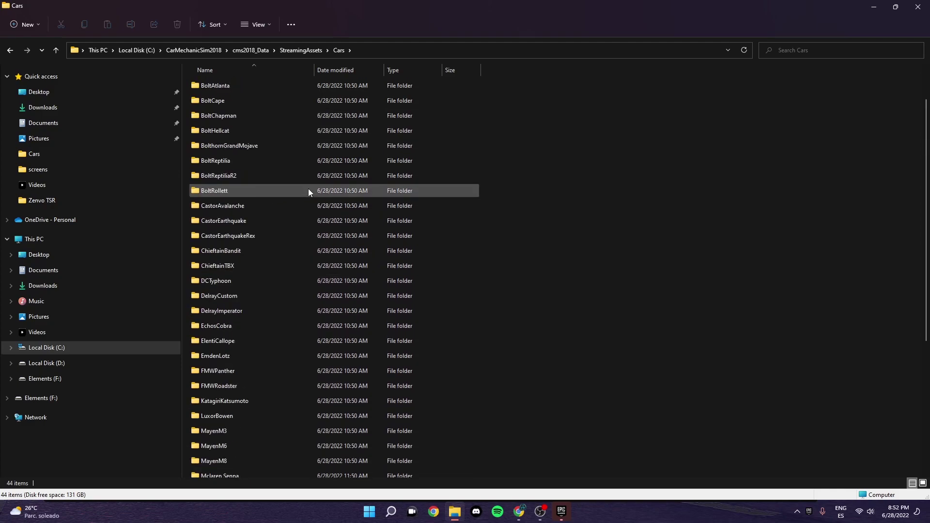
Go to the Steam store home page in Chrome, then return to the Cars folder
{"action": "left_click", "coordinate": [561, 512]}
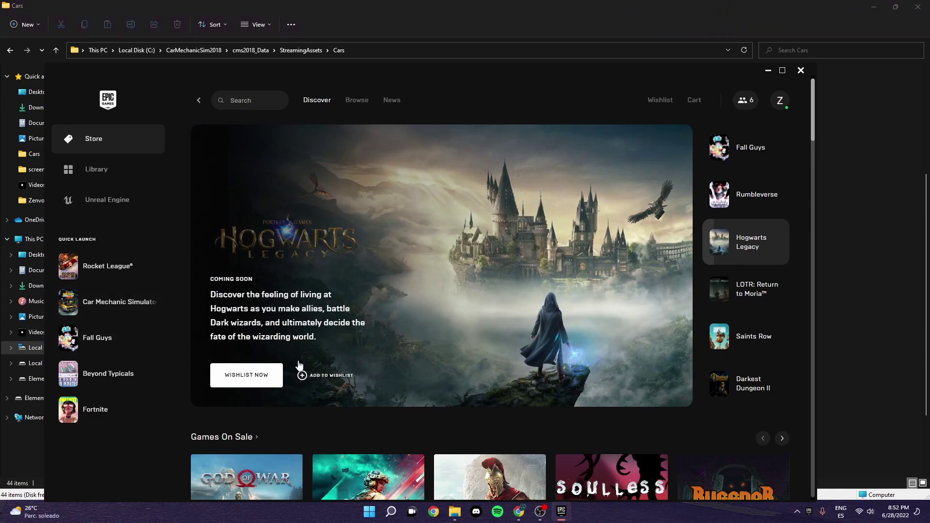
{"action": "left_click", "coordinate": [519, 515]}
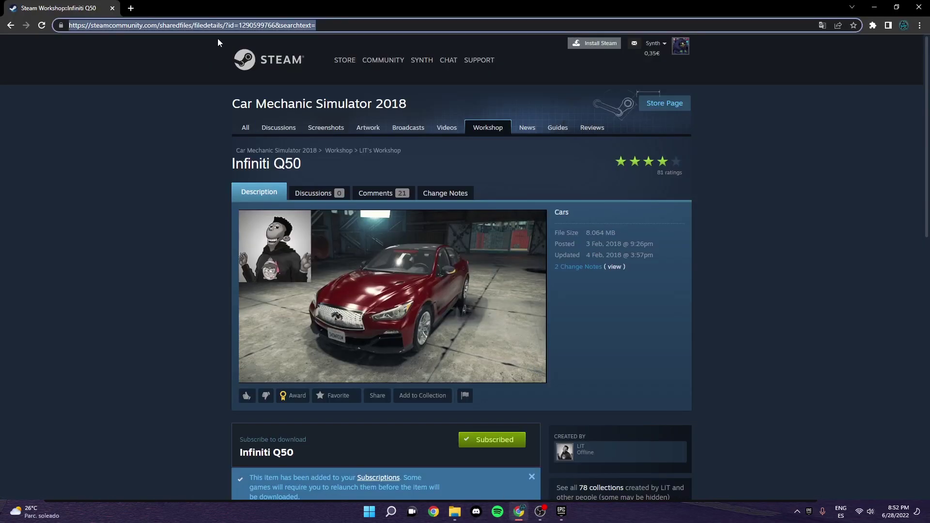
{"action": "left_click", "coordinate": [256, 57]}
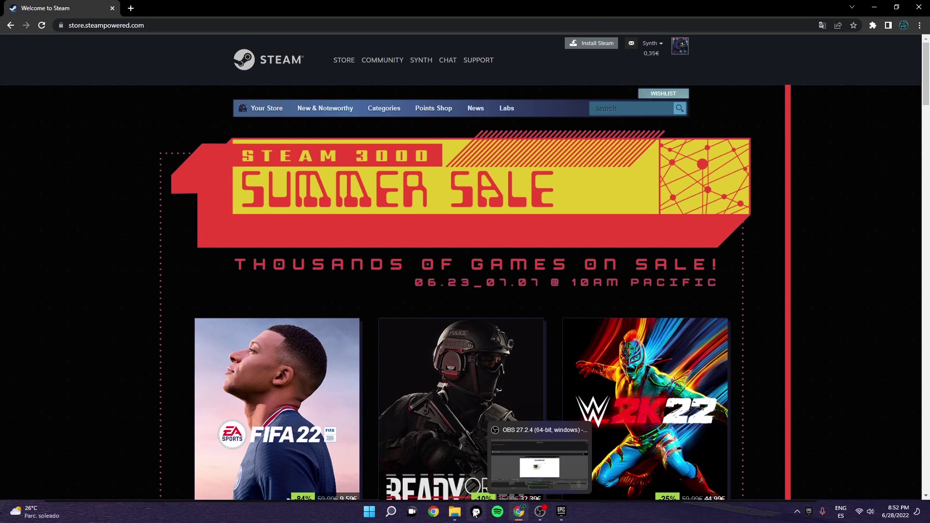
{"action": "left_click", "coordinate": [454, 511]}
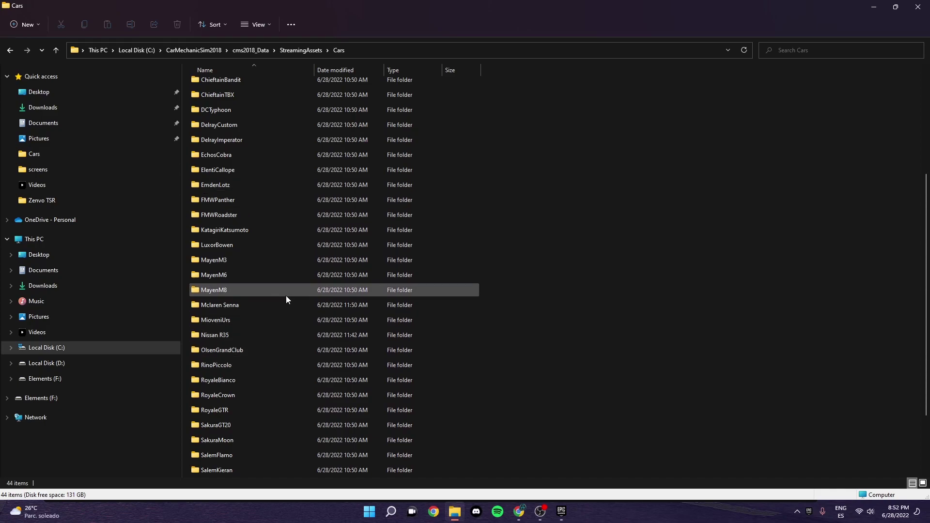
Copy the SalemSpectre folder and paste it into Cars as 'SalemSpectre - Copy'
{"action": "scroll", "coordinate": [291, 312], "scroll_direction": "down", "scroll_amount": 2}
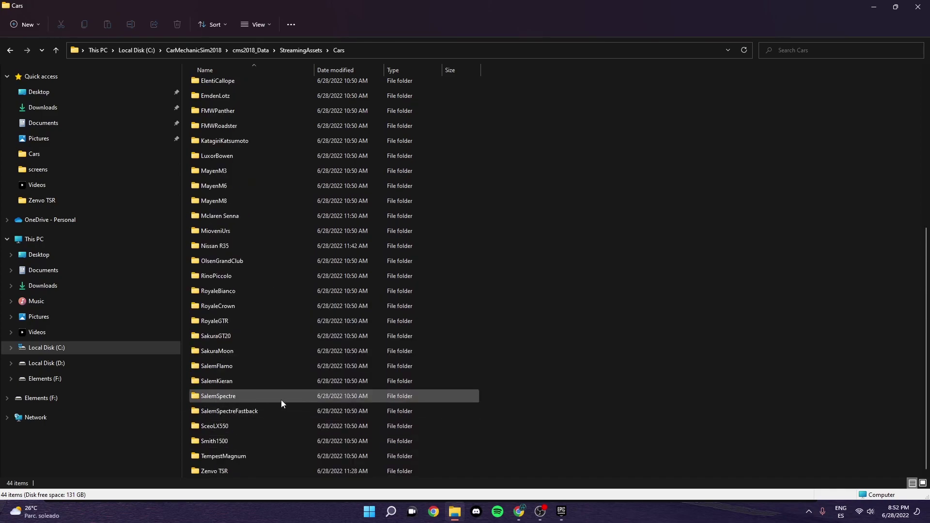
{"action": "left_click", "coordinate": [279, 404]}
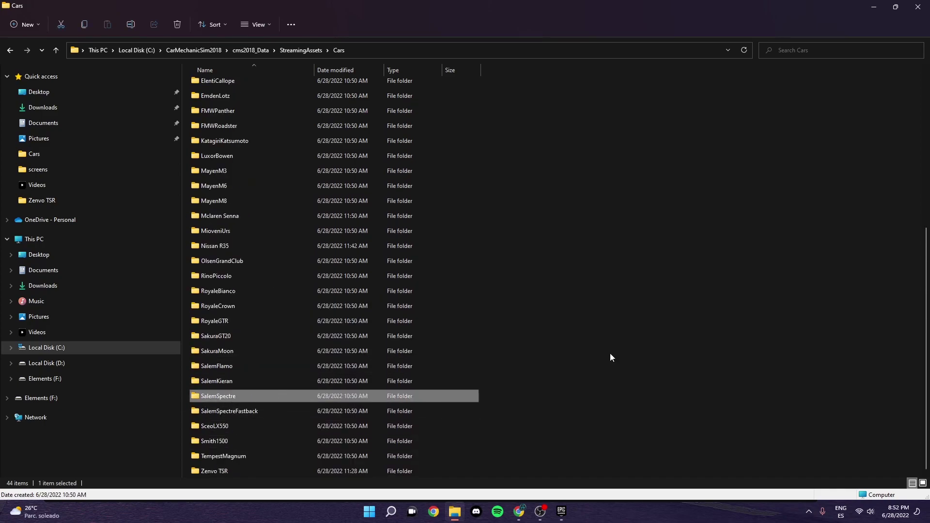
{"action": "right_click", "coordinate": [266, 397]}
{"action": "left_click", "coordinate": [275, 407]}
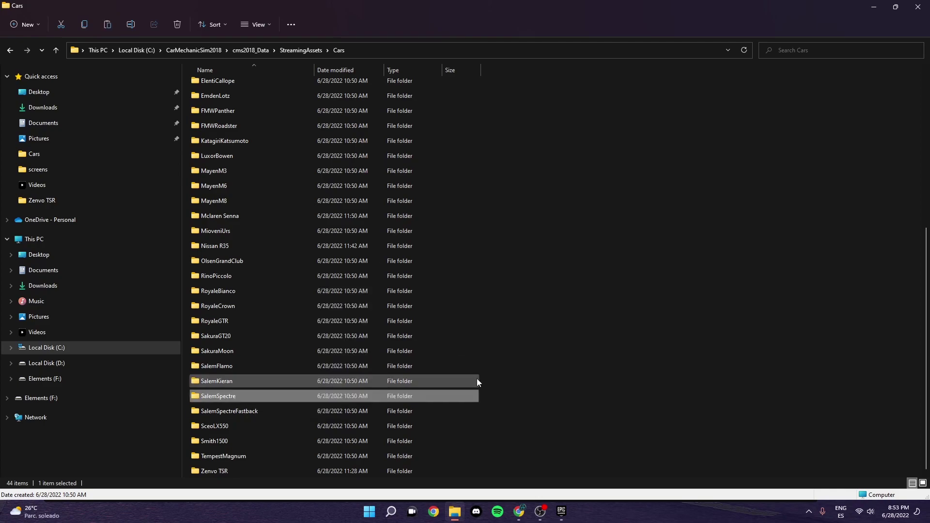
{"action": "right_click", "coordinate": [557, 430]}
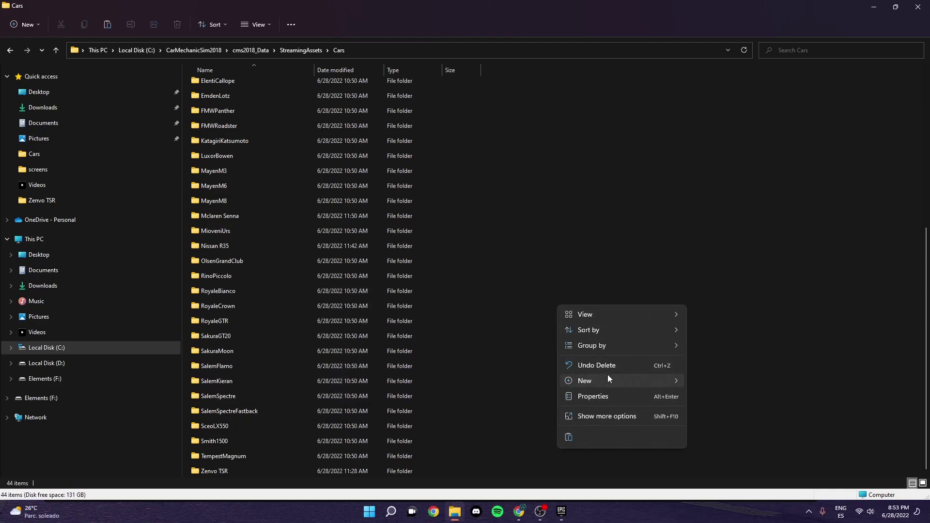
{"action": "left_click", "coordinate": [568, 438]}
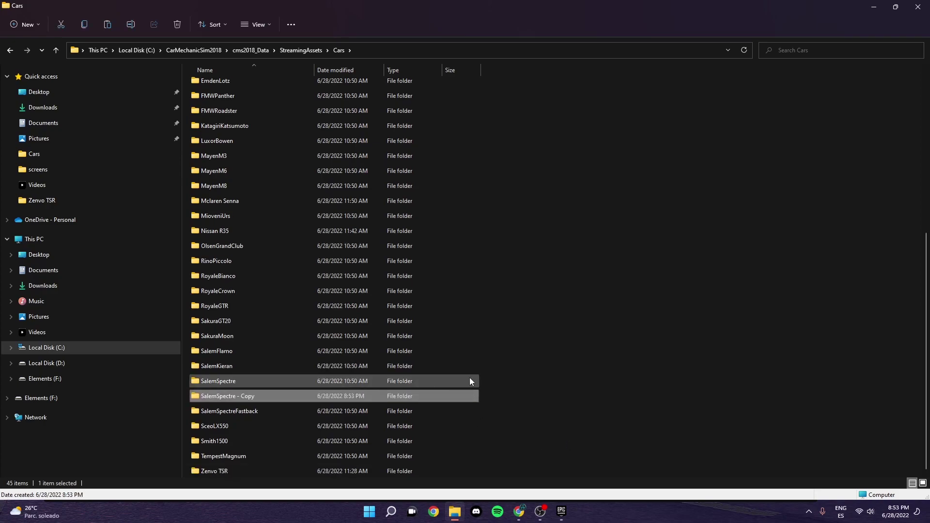
{"action": "right_click", "coordinate": [236, 403]}
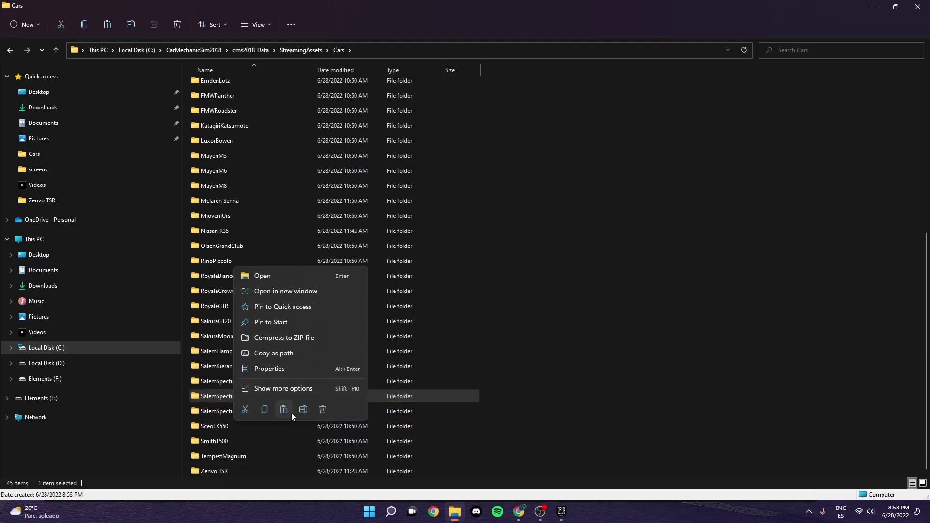
Rename the copied folder to 'Infinity q50'
{"action": "left_click", "coordinate": [303, 409]}
{"action": "key", "text": "BackSpace"}
{"action": "type", "text": "Infinity"}
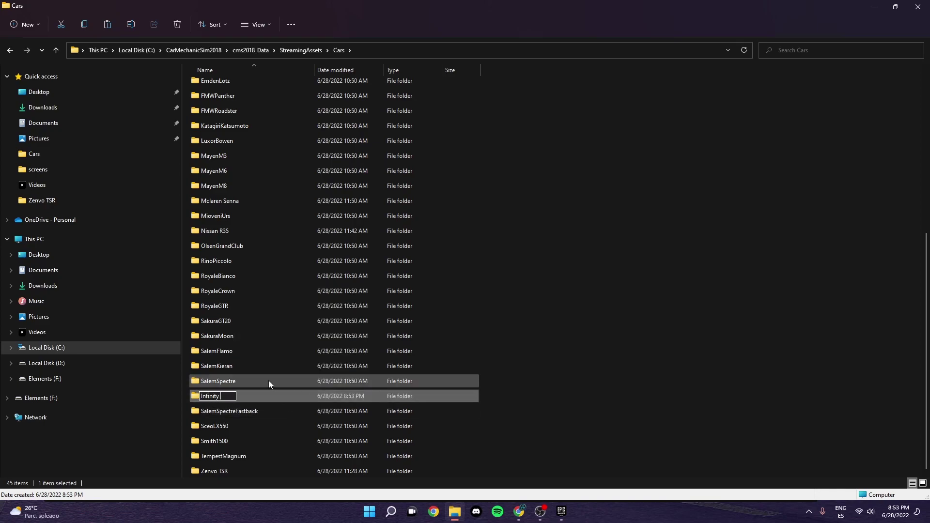
{"action": "type", "text": " q50"}
Switch back and forth between the Steam store in Chrome and the Cars folder
{"action": "left_click", "coordinate": [519, 511]}
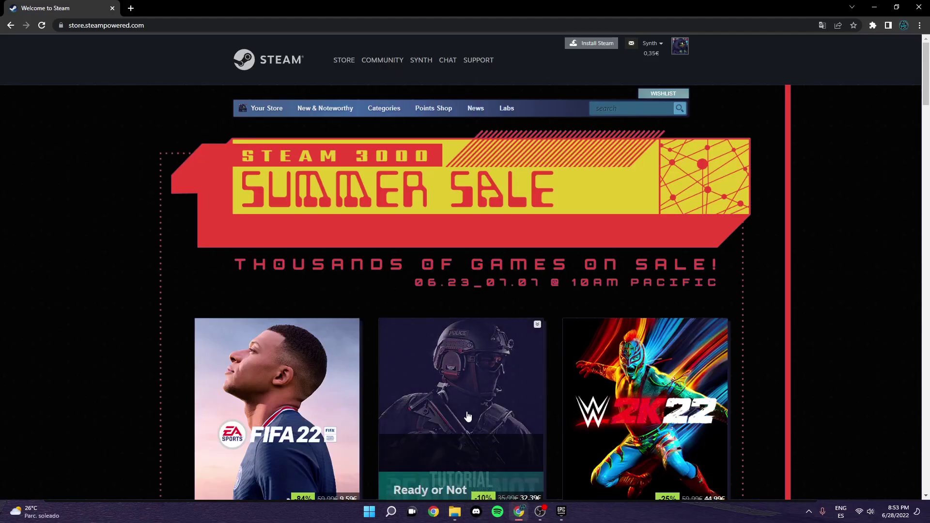
{"action": "key", "text": "alt+Tab"}
{"action": "left_click", "coordinate": [519, 512]}
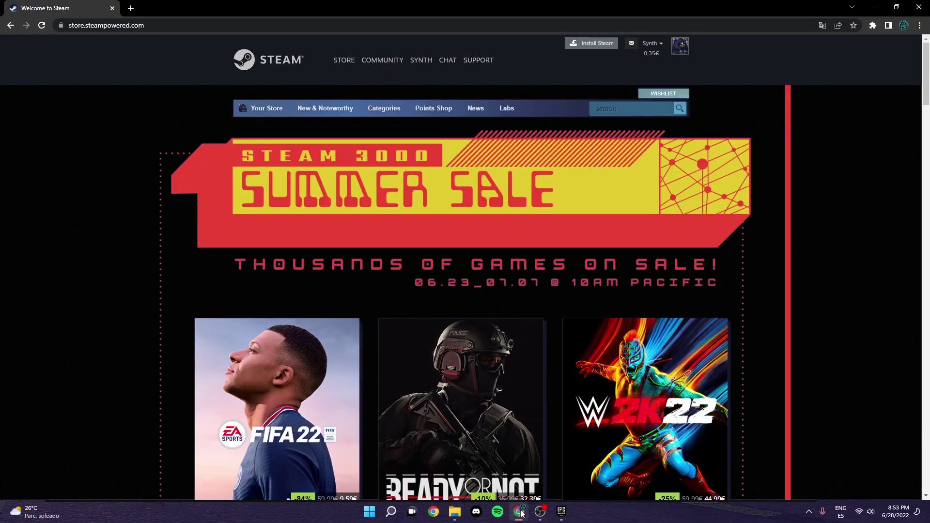
{"action": "scroll", "coordinate": [556, 279], "scroll_direction": "down", "scroll_amount": 4}
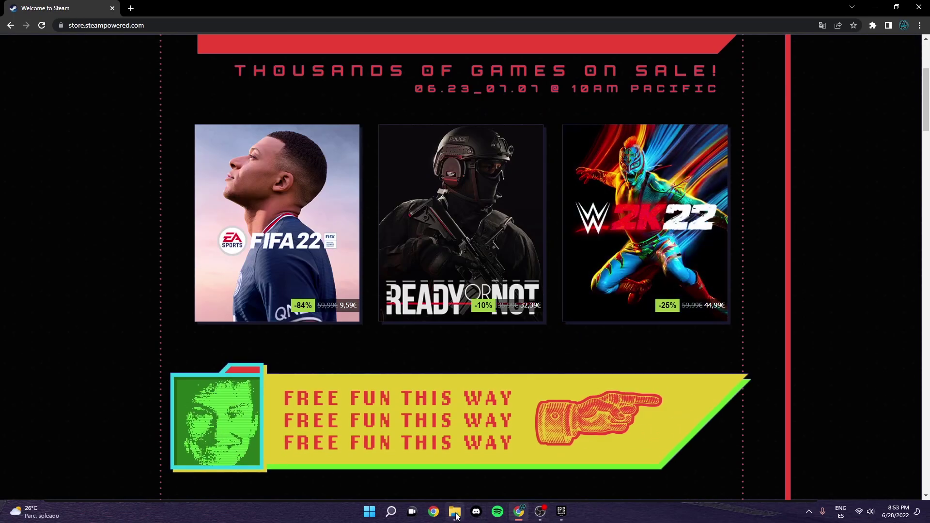
{"action": "key", "text": "alt+Tab"}
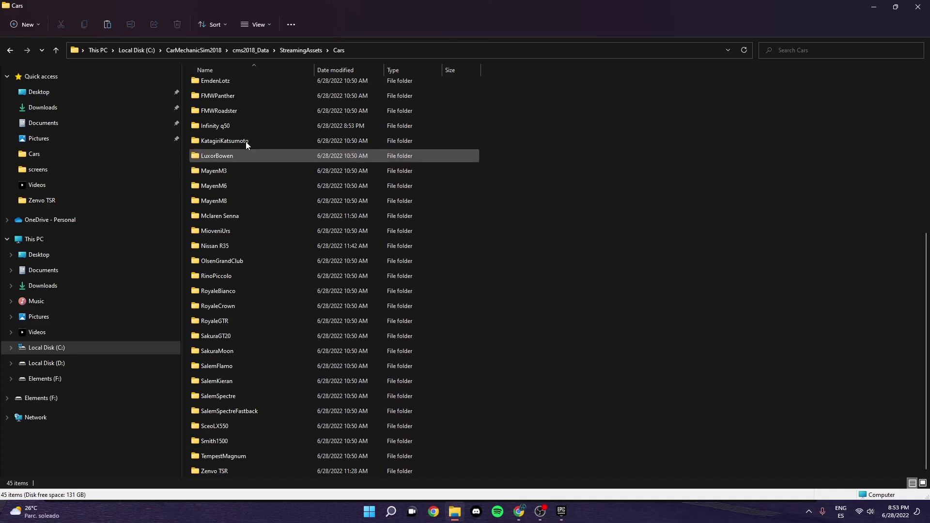
Compare the Infinity q50 and SalemSpectre folders, ending inside Infinity q50
{"action": "double_click", "coordinate": [245, 127]}
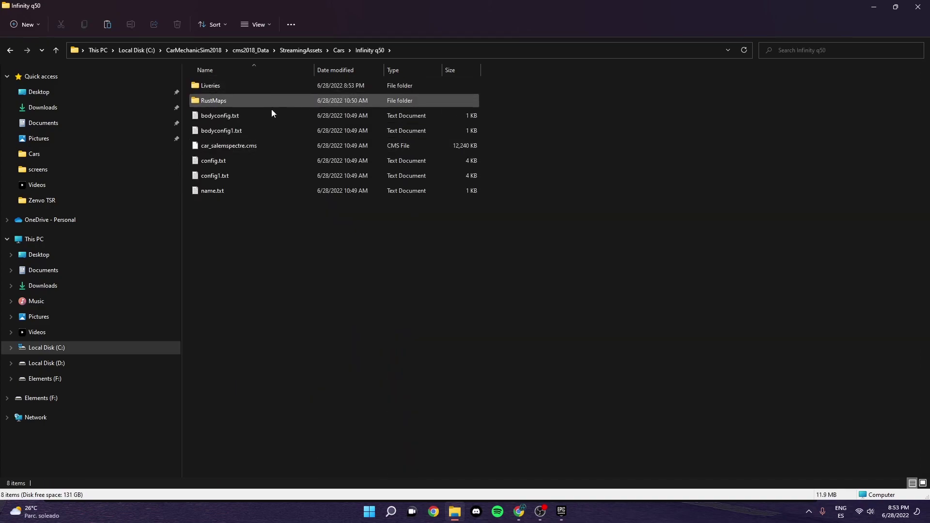
{"action": "left_click", "coordinate": [54, 54]}
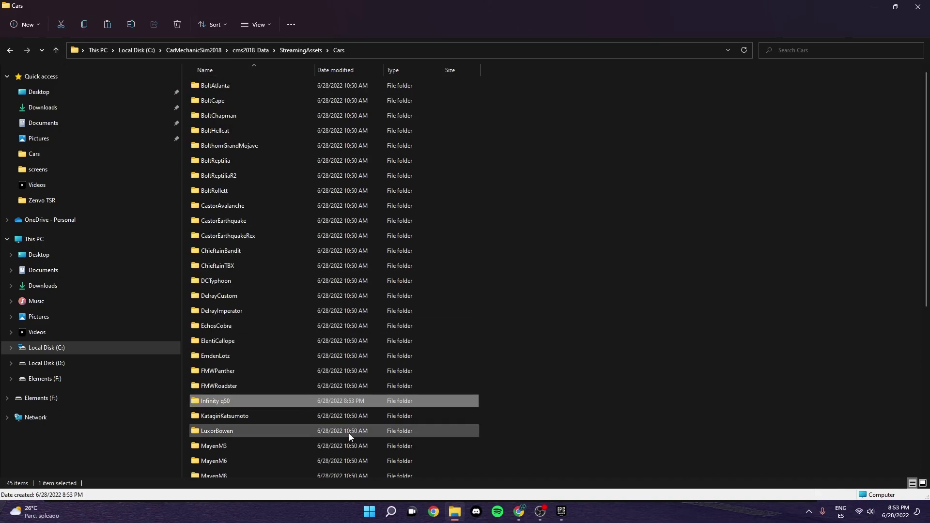
{"action": "scroll", "coordinate": [290, 446], "scroll_direction": "down", "scroll_amount": 6}
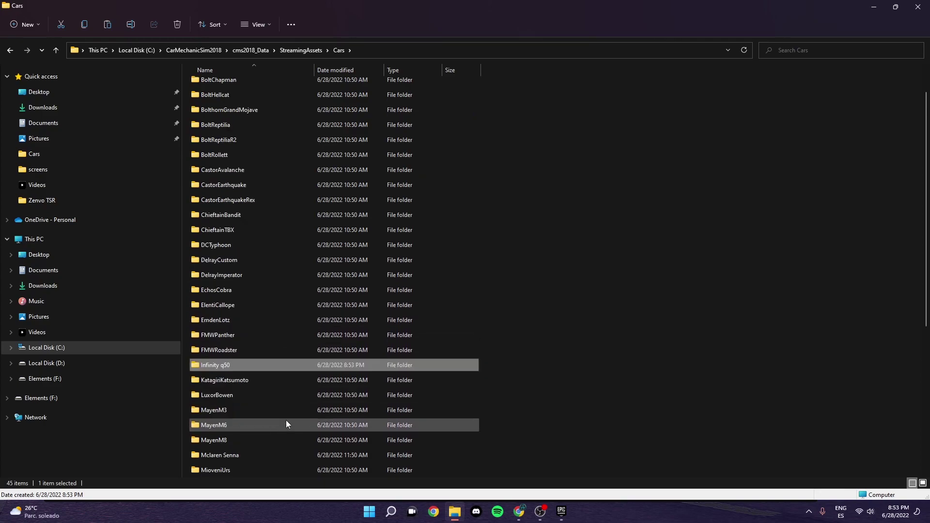
{"action": "double_click", "coordinate": [256, 412]}
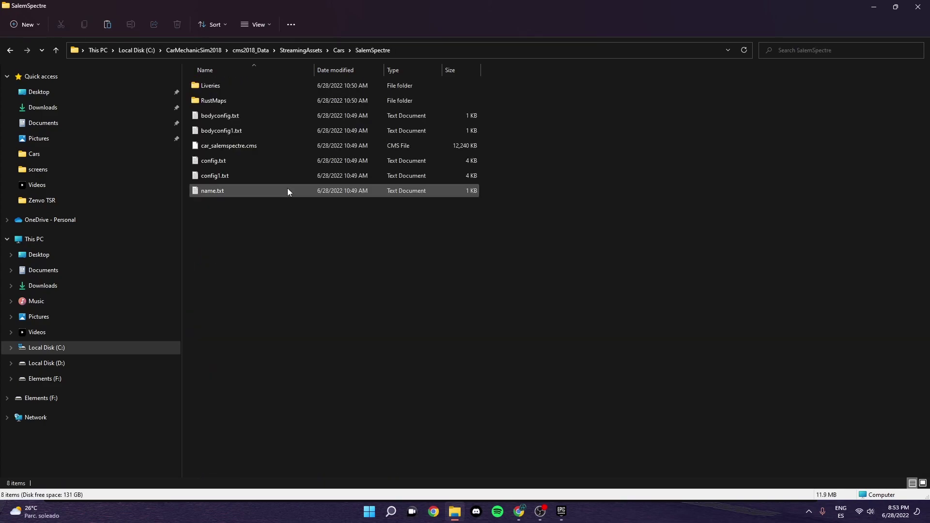
{"action": "left_click", "coordinate": [56, 50]}
{"action": "scroll", "coordinate": [299, 207], "scroll_direction": "up", "scroll_amount": 2}
{"action": "double_click", "coordinate": [243, 279]}
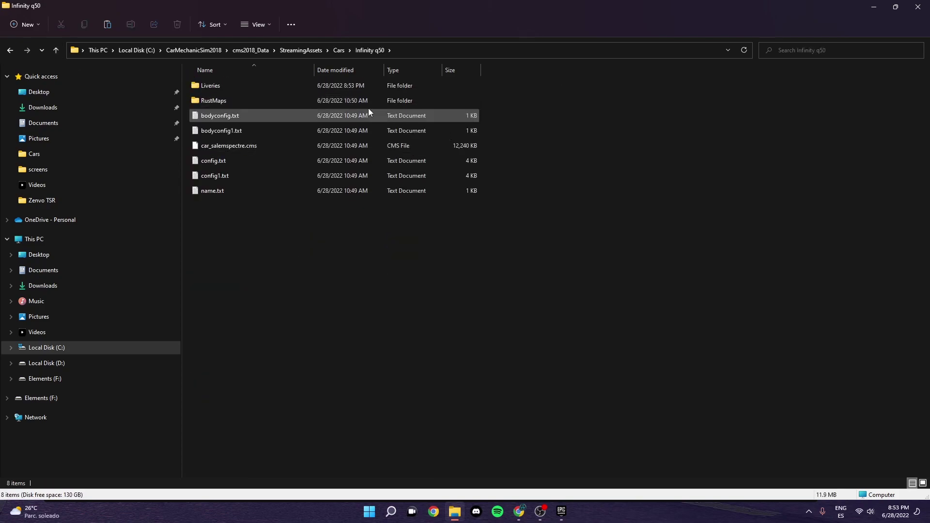
Restore the Infinity q50 window and open a second restored File Explorer window at Quick access
{"action": "left_click", "coordinate": [896, 7]}
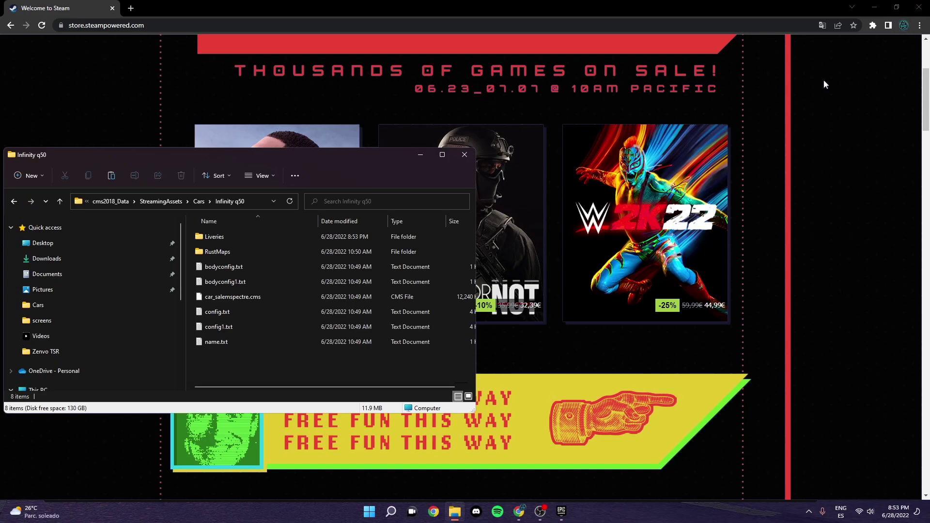
{"action": "right_click", "coordinate": [454, 511]}
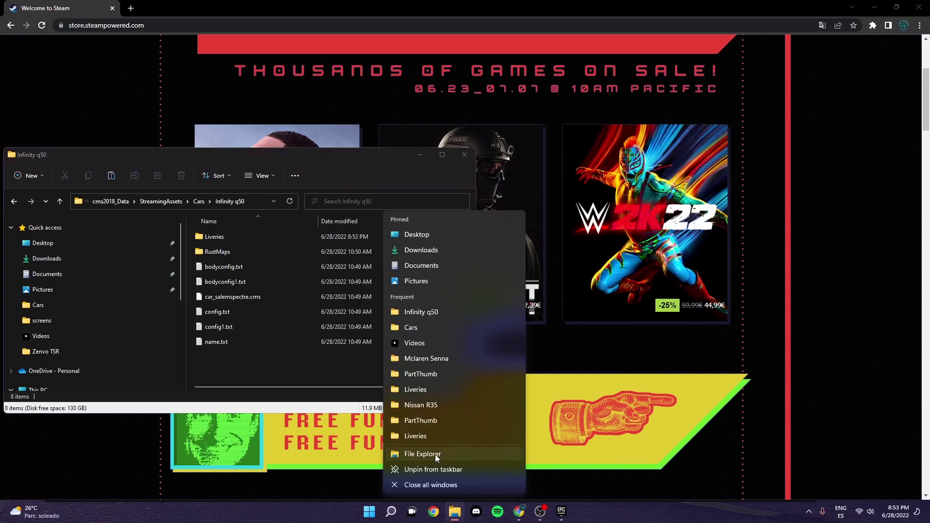
{"action": "left_click", "coordinate": [435, 454]}
{"action": "left_click", "coordinate": [896, 7]}
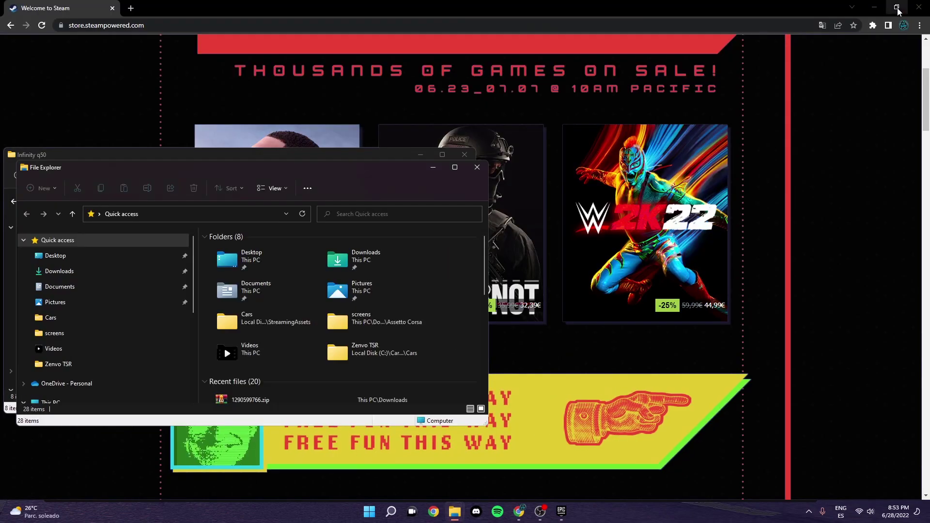
Snap Explorer to the right half and open 1290599766.zip in WinRAR, dismissing the licence reminder
{"action": "left_click_drag", "start_coordinate": [817, 156], "coordinate": [817, 156]}
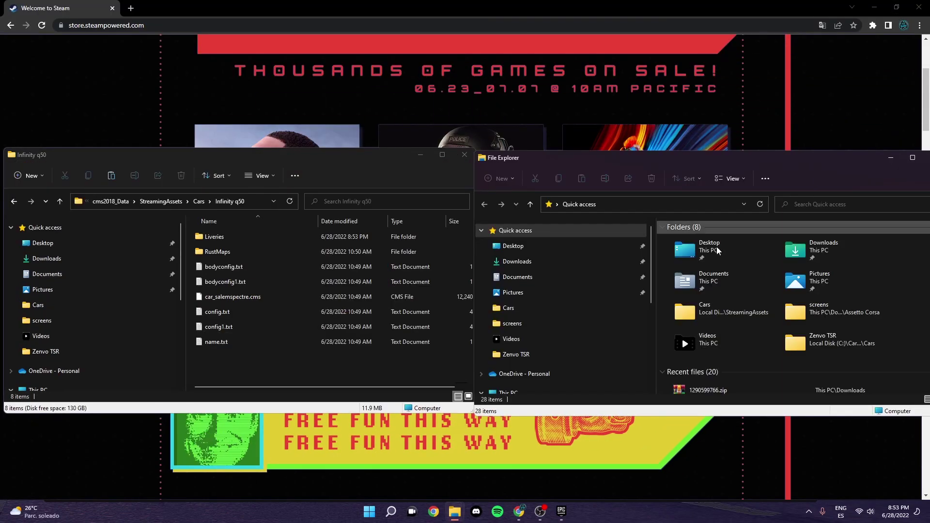
{"action": "double_click", "coordinate": [701, 388]}
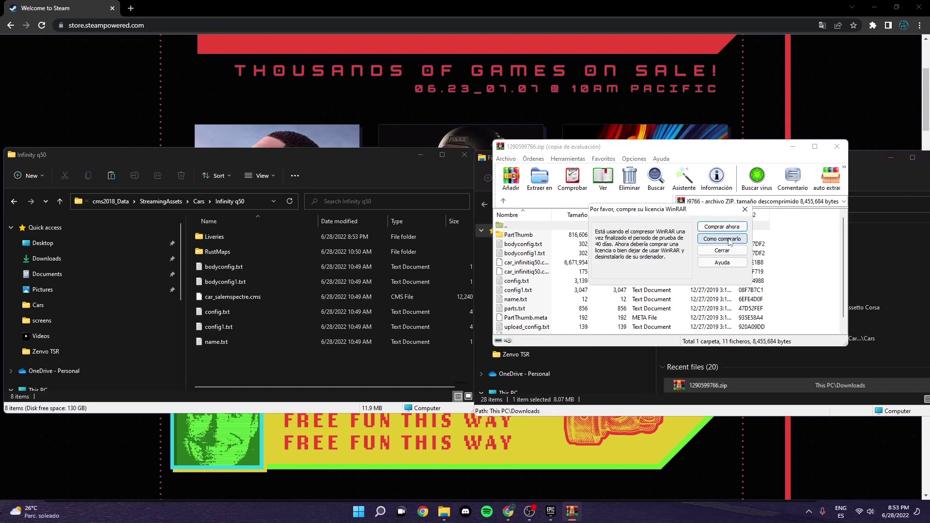
{"action": "left_click", "coordinate": [724, 250]}
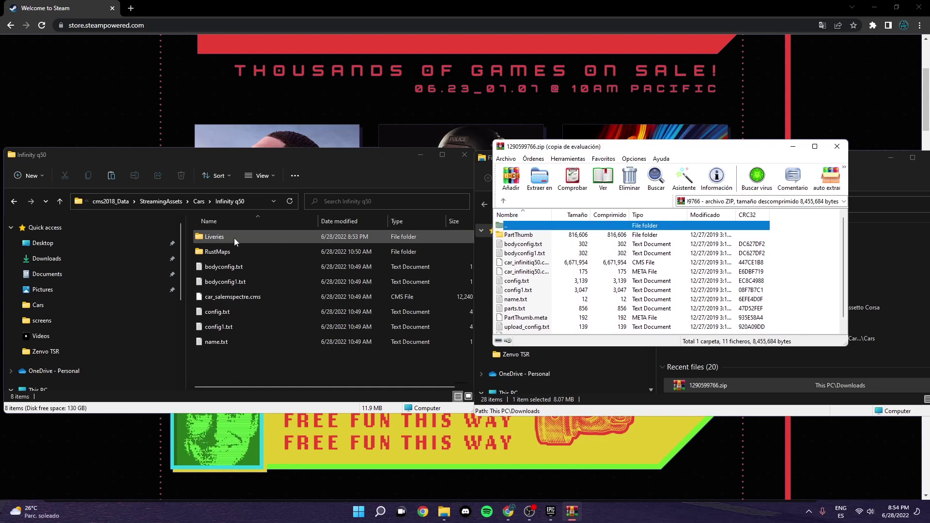
Preview the front bumper thumbnail in the archive's PartThumb folder, then close the preview and WinRAR
{"action": "double_click", "coordinate": [518, 236]}
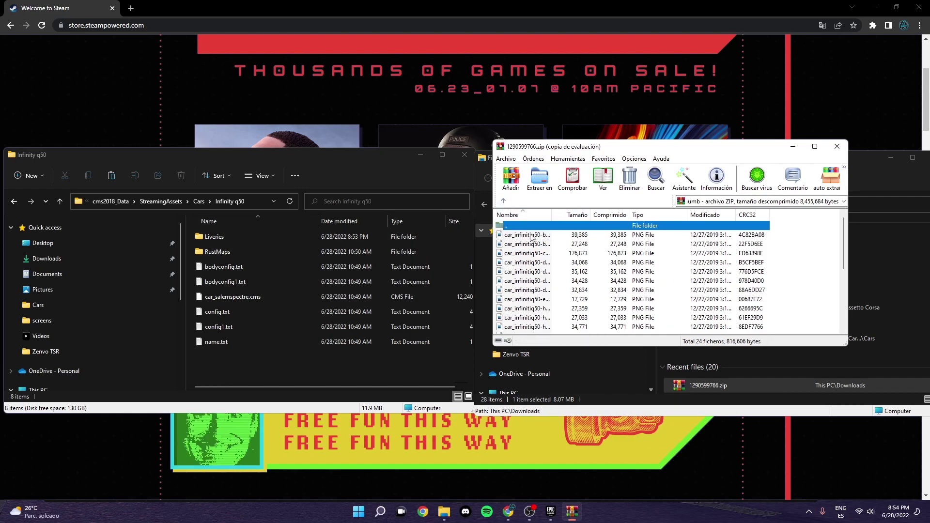
{"action": "key", "text": "Down"}
{"action": "key", "text": "Return"}
{"action": "left_click", "coordinate": [781, 53]}
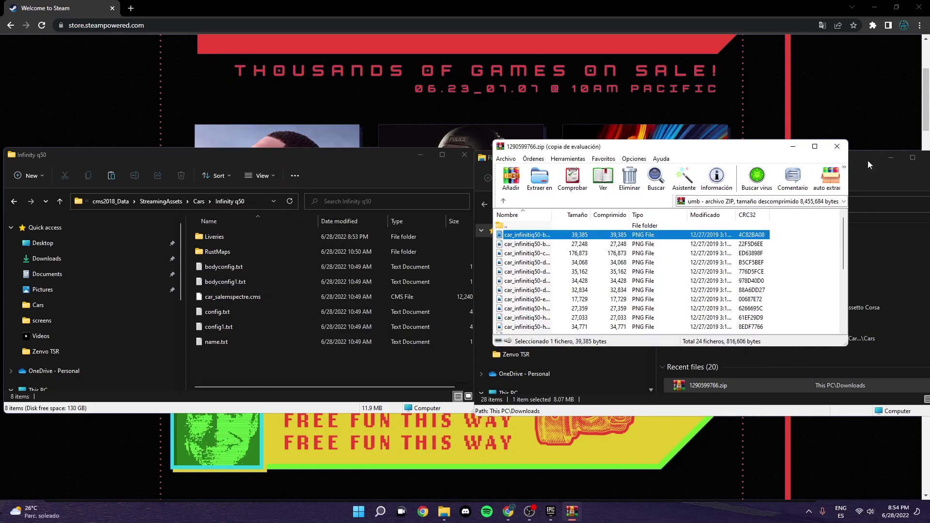
{"action": "left_click", "coordinate": [837, 146]}
{"action": "key", "text": "super+d"}
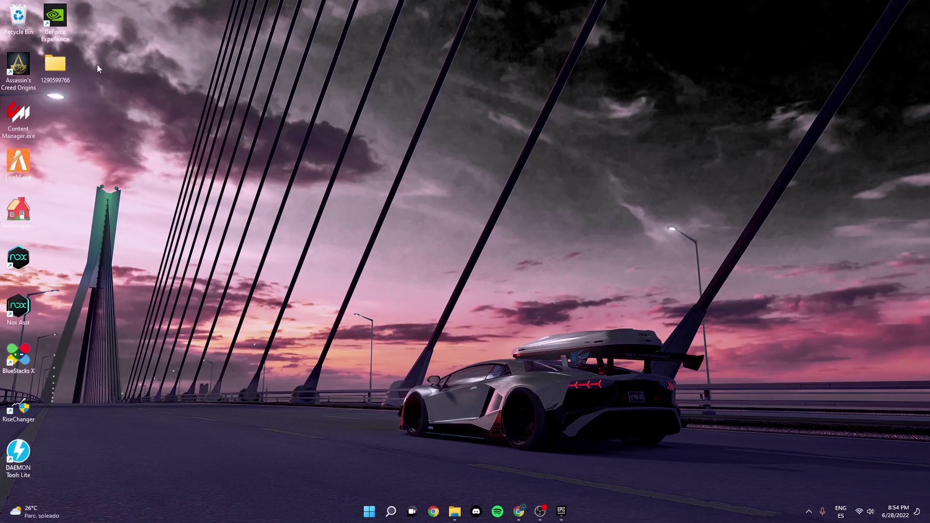
{"action": "double_click", "coordinate": [70, 65]}
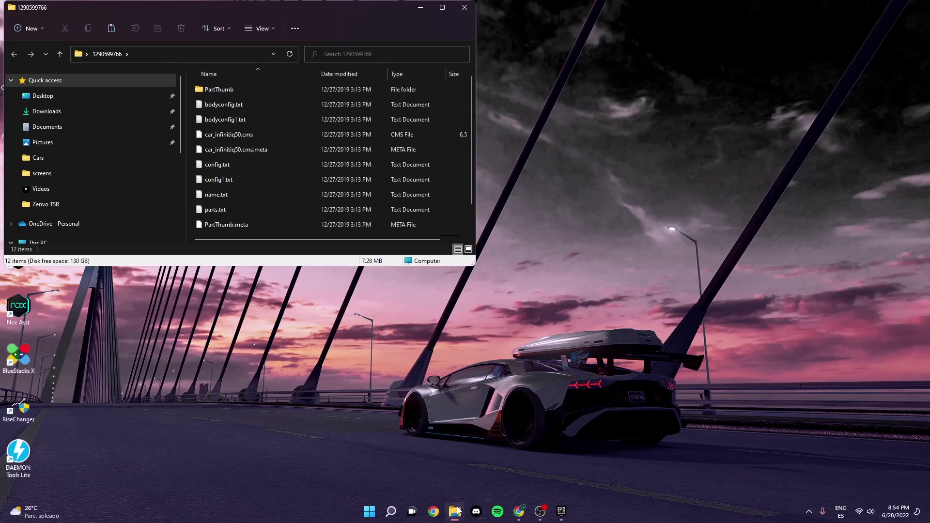
{"action": "mouse_move", "coordinate": [458, 511]}
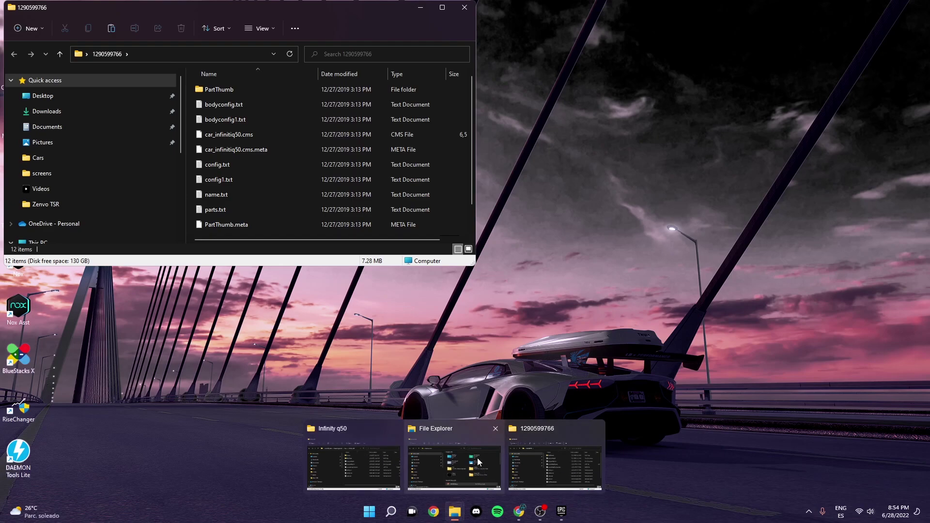
{"action": "left_click", "coordinate": [353, 463]}
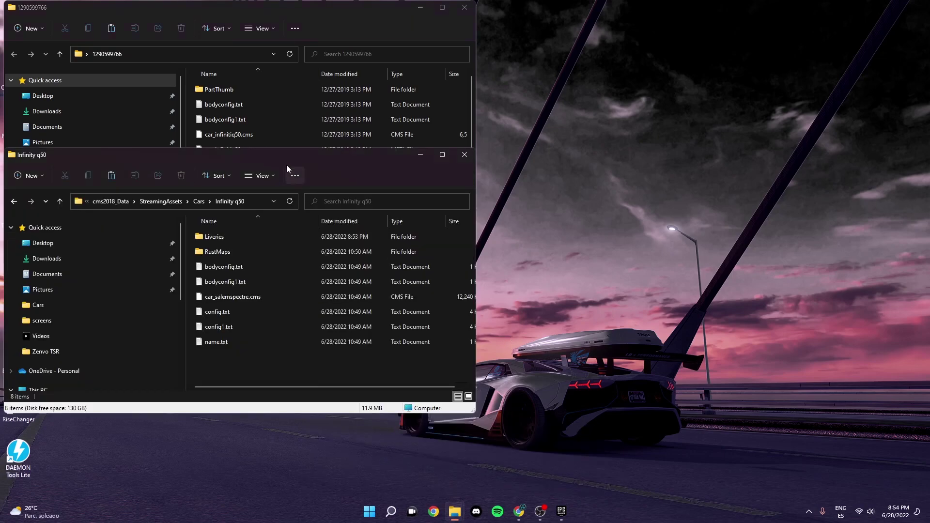
{"action": "left_click_drag", "start_coordinate": [284, 156], "coordinate": [774, 81]}
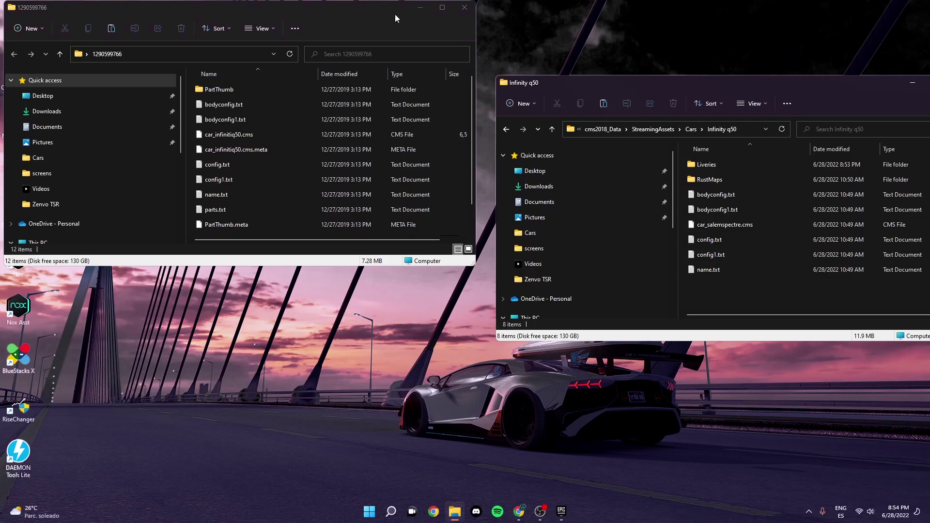
{"action": "left_click_drag", "start_coordinate": [392, 17], "coordinate": [415, 109]}
{"action": "left_click", "coordinate": [305, 181]}
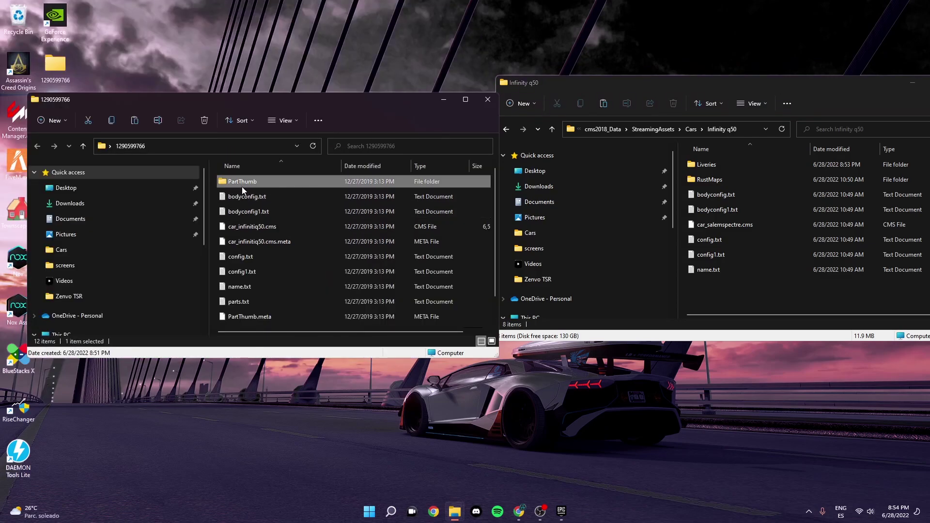
{"action": "left_click_drag", "start_coordinate": [446, 192], "coordinate": [679, 192]}
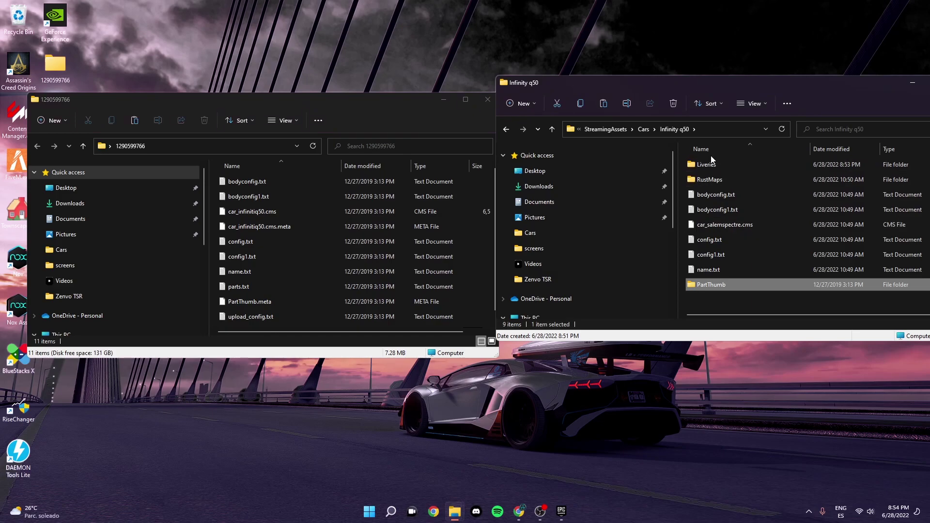
Check the contents of Infinity q50's Liveries, PartThumb and RustMaps subfolders
{"action": "double_click", "coordinate": [700, 167]}
{"action": "key", "text": "alt+Left"}
{"action": "double_click", "coordinate": [732, 180]}
{"action": "left_click", "coordinate": [552, 129]}
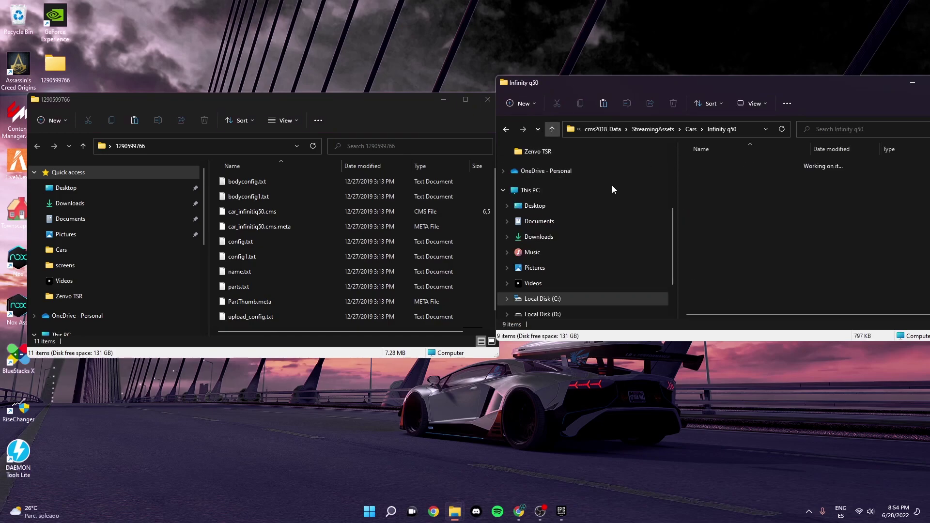
{"action": "double_click", "coordinate": [713, 180]}
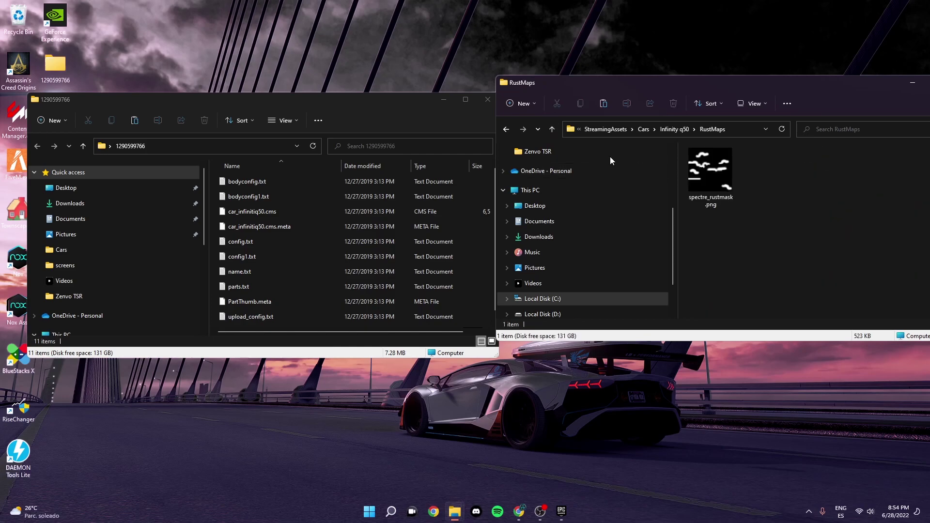
{"action": "left_click", "coordinate": [552, 129]}
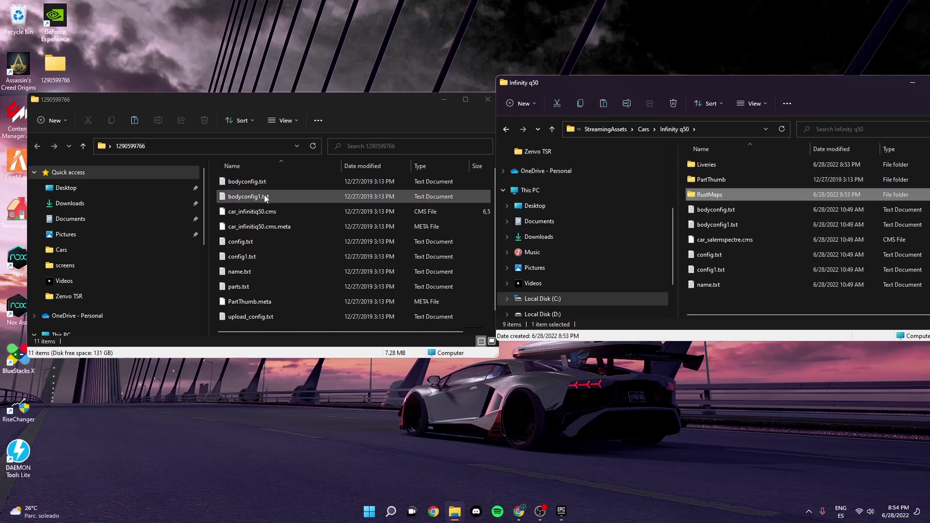
Delete Infinity q50's old bodyconfig.txt and bodyconfig1.txt and move in the mod's two bodyconfig files
{"action": "left_click", "coordinate": [746, 212]}
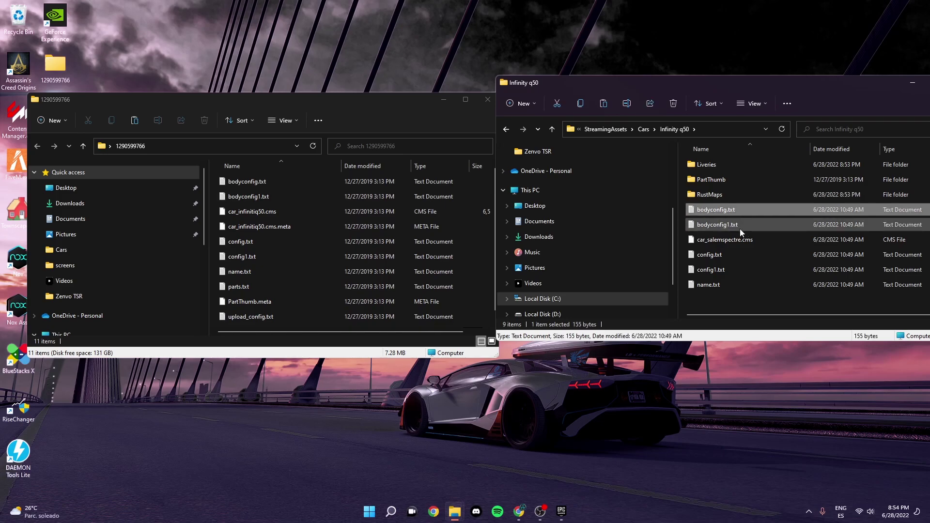
{"action": "left_click", "coordinate": [710, 226], "text": "ctrl"}
{"action": "right_click", "coordinate": [769, 210]}
{"action": "left_click", "coordinate": [859, 218]}
{"action": "left_click", "coordinate": [264, 183]}
{"action": "left_click", "coordinate": [264, 197], "text": "ctrl"}
{"action": "left_click_drag", "start_coordinate": [705, 228], "coordinate": [689, 199]}
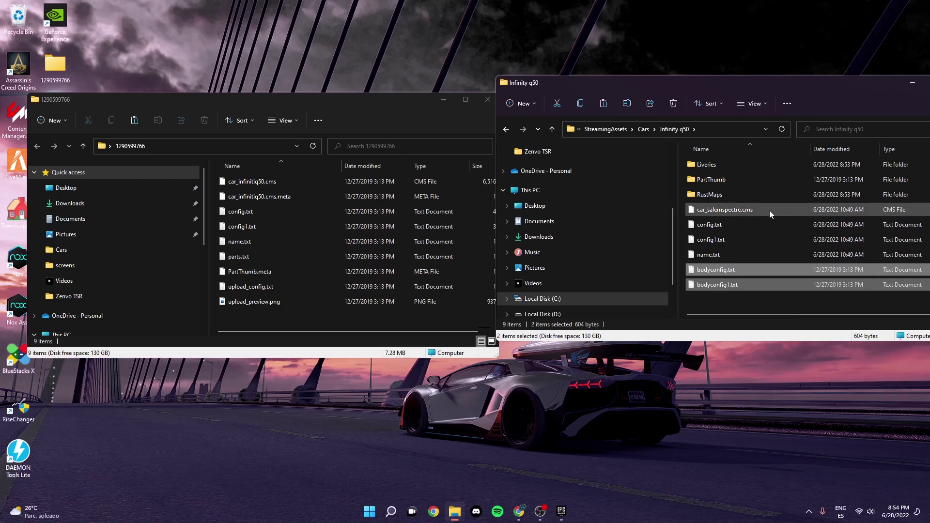
{"action": "left_click", "coordinate": [710, 211]}
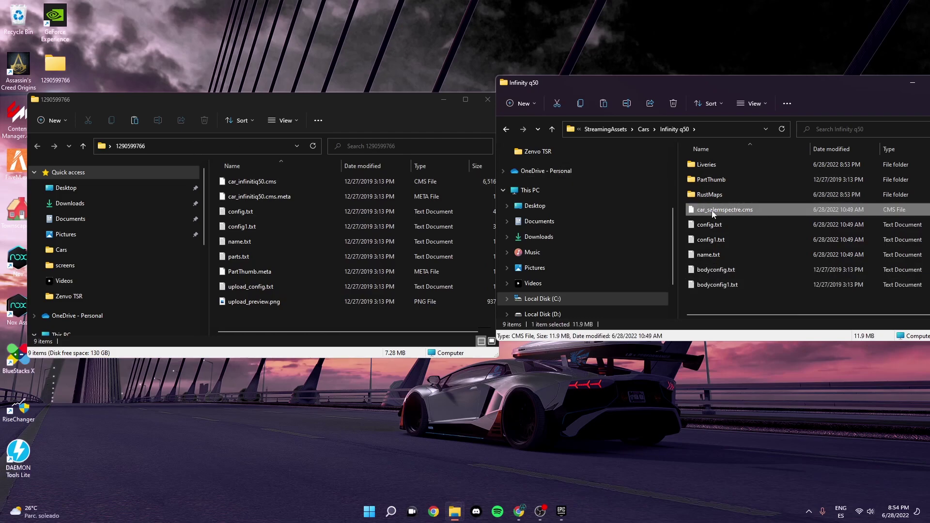
Replace car_salemspectre.cms in Infinity q50 with the mod's car_infinitiq50.cms
{"action": "right_click", "coordinate": [747, 213]}
{"action": "left_click", "coordinate": [810, 221]}
{"action": "left_click", "coordinate": [288, 184]}
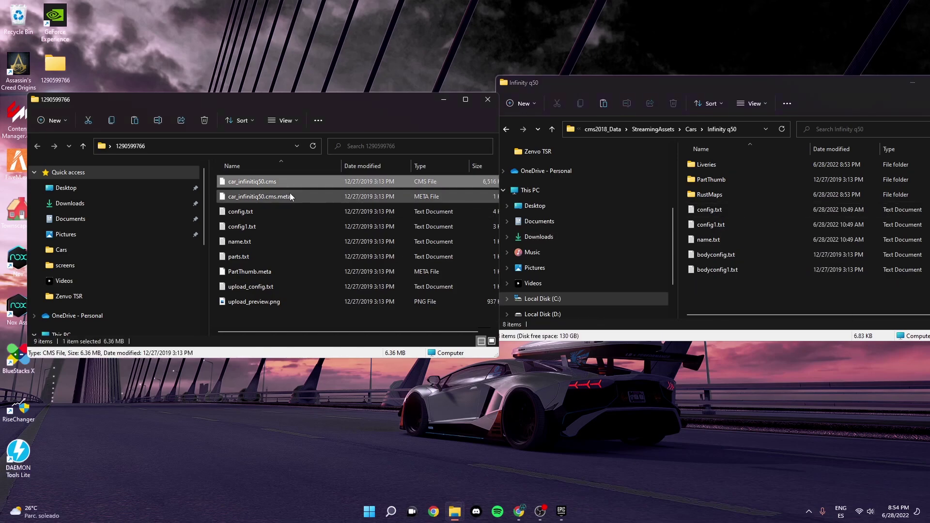
{"action": "left_click_drag", "start_coordinate": [253, 189], "coordinate": [708, 242]}
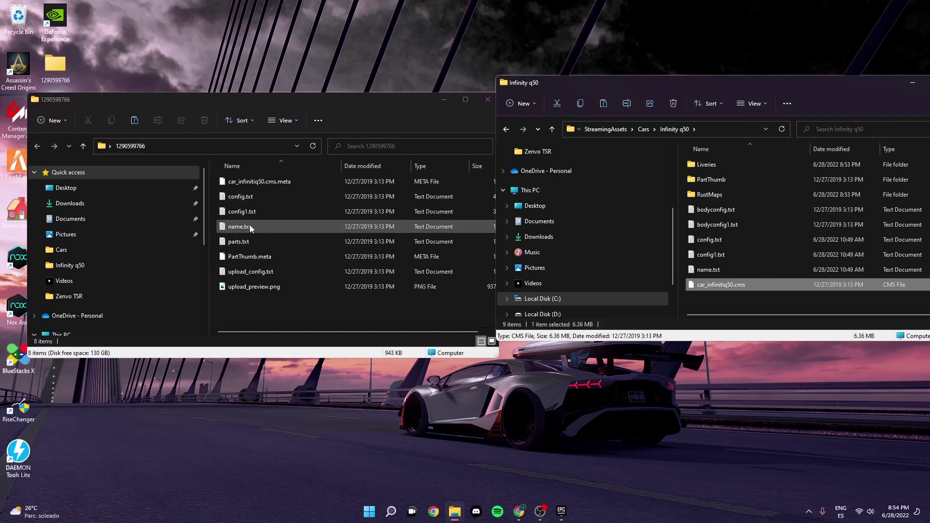
Replace Infinity q50's old config.txt and config1.txt with the mod's config files
{"action": "left_click", "coordinate": [730, 238]}
{"action": "left_click", "coordinate": [734, 254], "text": "ctrl"}
{"action": "right_click", "coordinate": [762, 243]}
{"action": "left_click", "coordinate": [819, 253]}
{"action": "left_click", "coordinate": [257, 196]}
{"action": "left_click", "coordinate": [237, 211], "text": "ctrl"}
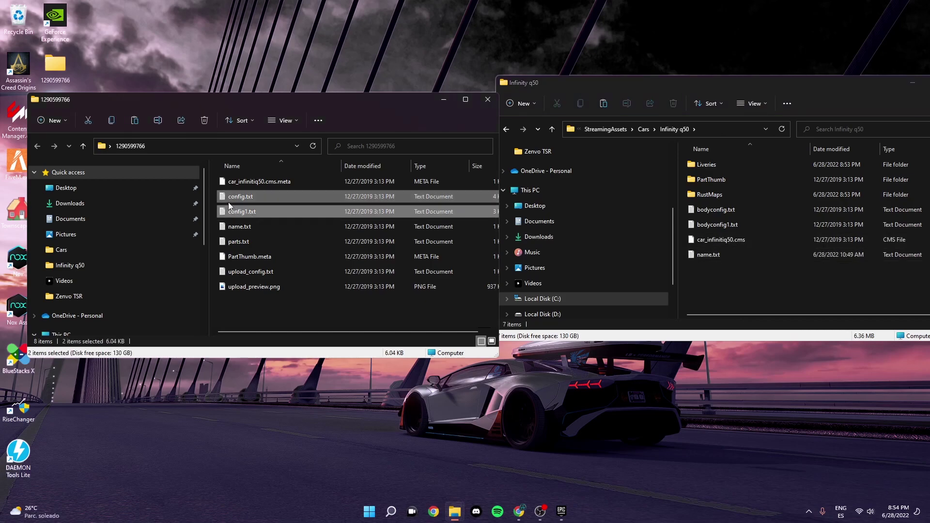
{"action": "left_click_drag", "start_coordinate": [228, 200], "coordinate": [686, 238]}
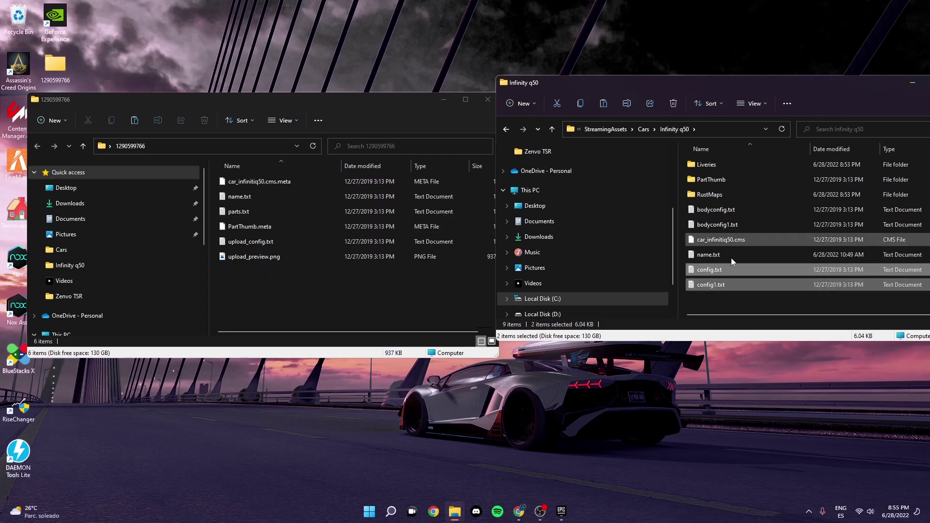
{"action": "left_click", "coordinate": [743, 254]}
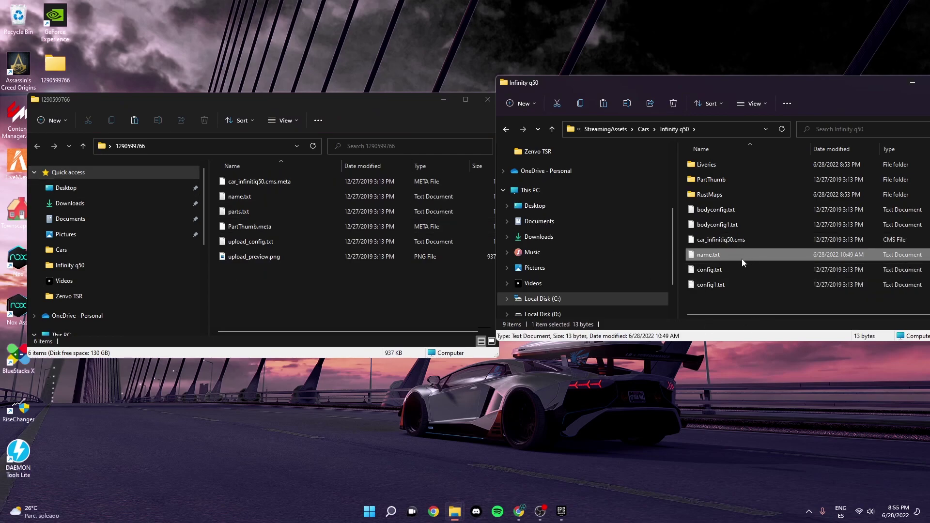
{"action": "right_click", "coordinate": [743, 260]}
{"action": "left_click", "coordinate": [832, 270]}
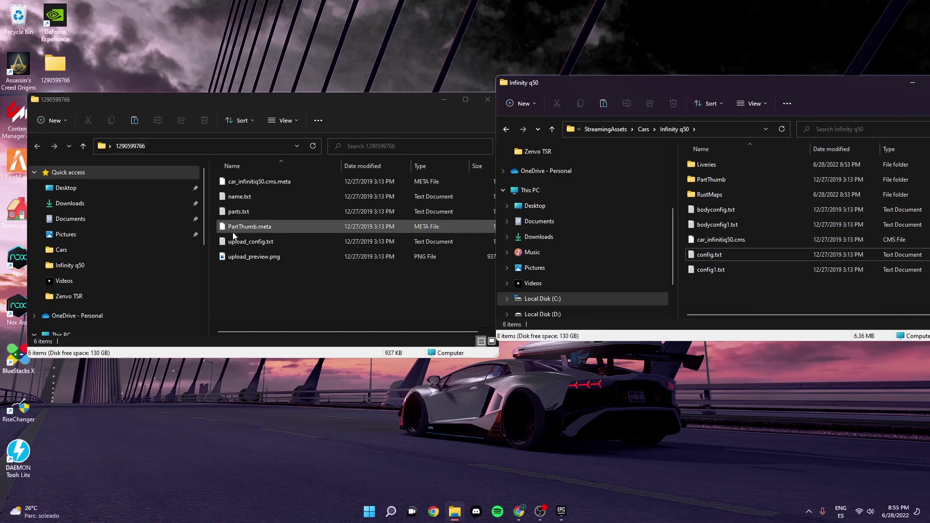
{"action": "left_click", "coordinate": [218, 199]}
{"action": "left_click_drag", "start_coordinate": [219, 201], "coordinate": [695, 245]}
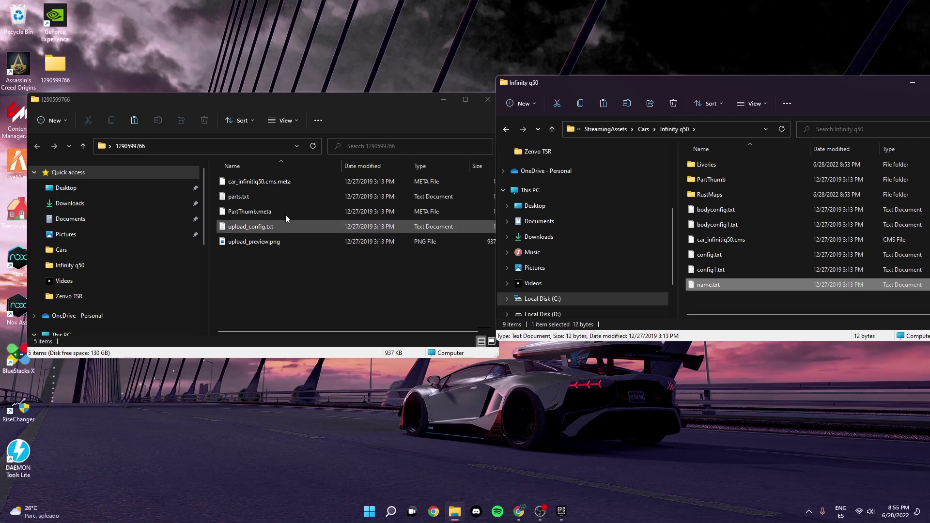
{"action": "left_click", "coordinate": [484, 104]}
{"action": "left_click_drag", "start_coordinate": [557, 82], "coordinate": [232, 107]}
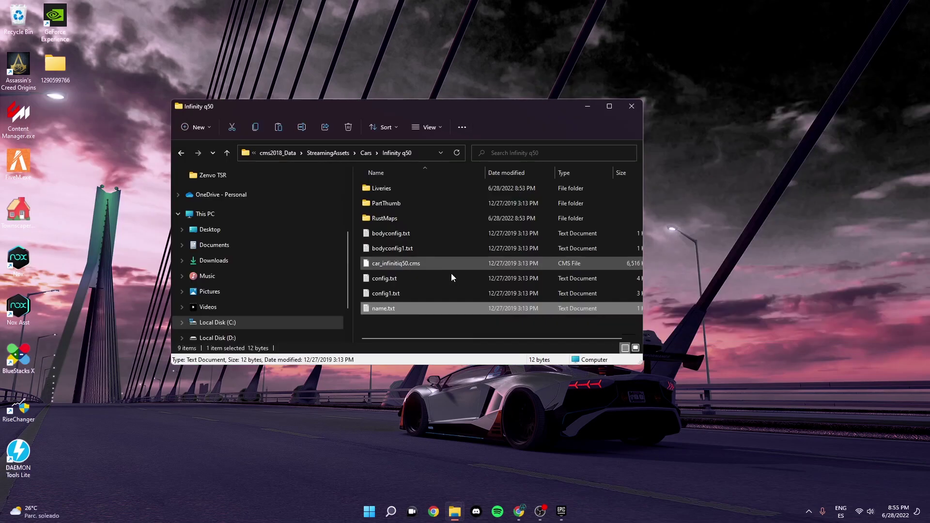
Close the Infinity q50 window, launch Car Mechanic Simulator 2018, and scroll Task Manager's process list
{"action": "left_click", "coordinate": [632, 107]}
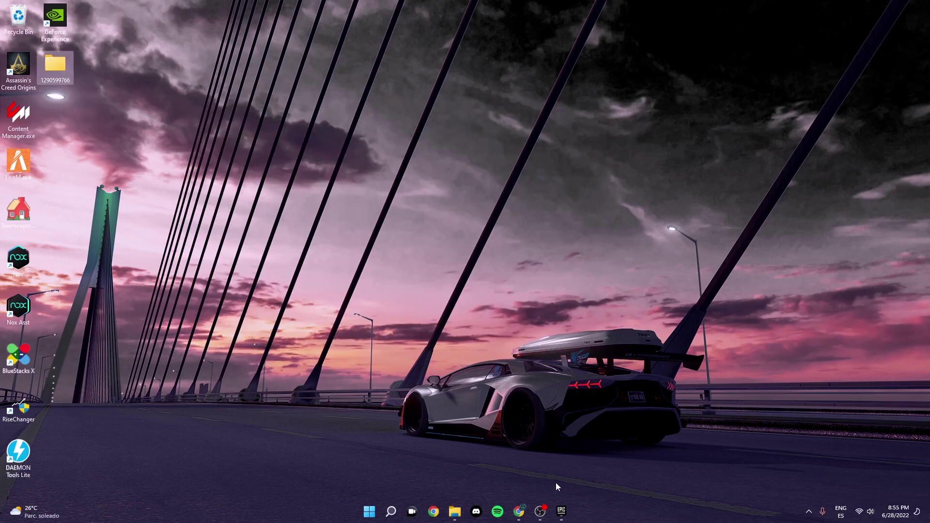
{"action": "left_click", "coordinate": [561, 510]}
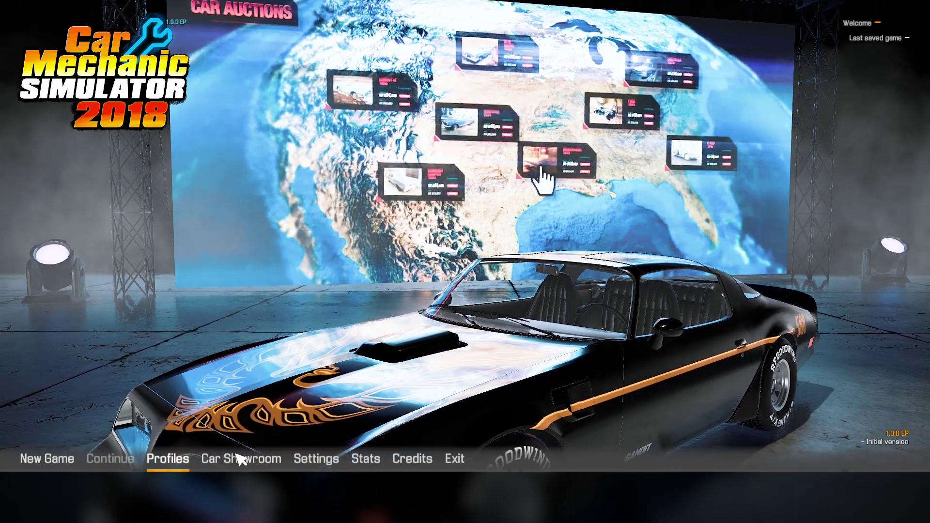
{"action": "key", "text": "ctrl+shift+Escape"}
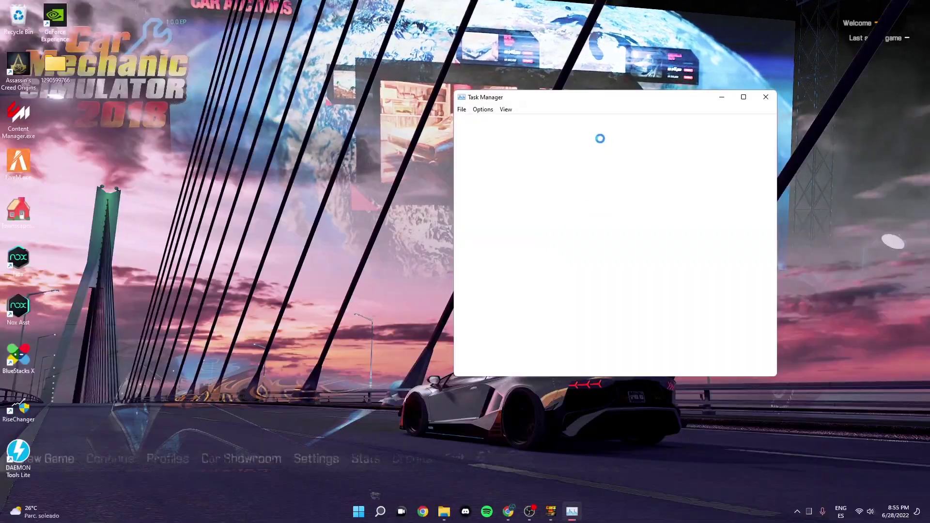
{"action": "scroll", "coordinate": [535, 193], "scroll_direction": "down", "scroll_amount": 12}
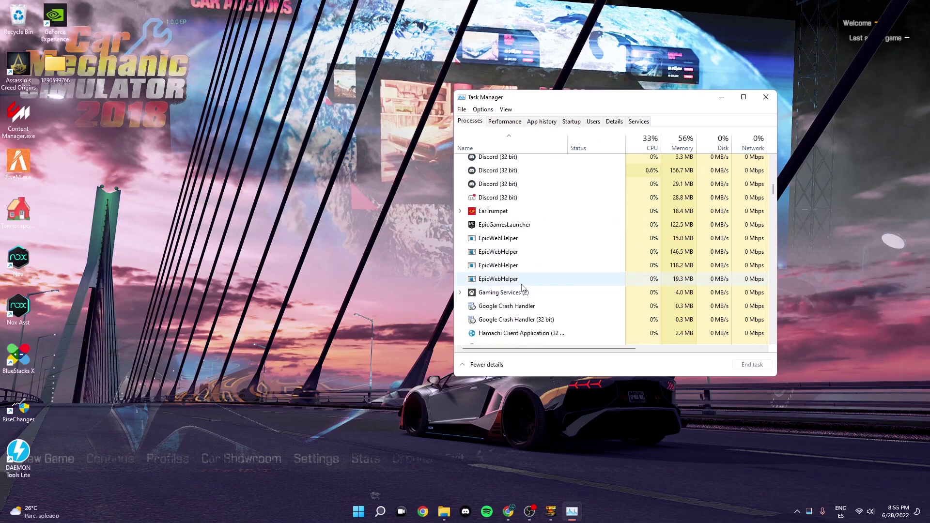
{"action": "scroll", "coordinate": [517, 283], "scroll_direction": "down", "scroll_amount": 4}
End a background process in Task Manager and close it to return to the game
{"action": "right_click", "coordinate": [523, 244]}
{"action": "left_click", "coordinate": [535, 253]}
{"action": "left_click", "coordinate": [766, 96]}
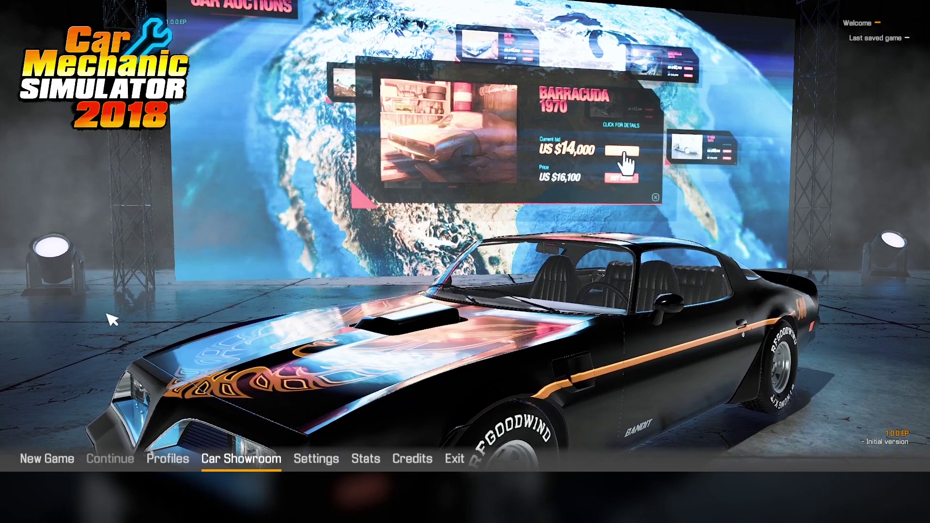
Open the Car Showroom and browse the car list to the modded Infiniti Q50
{"action": "left_click", "coordinate": [251, 460]}
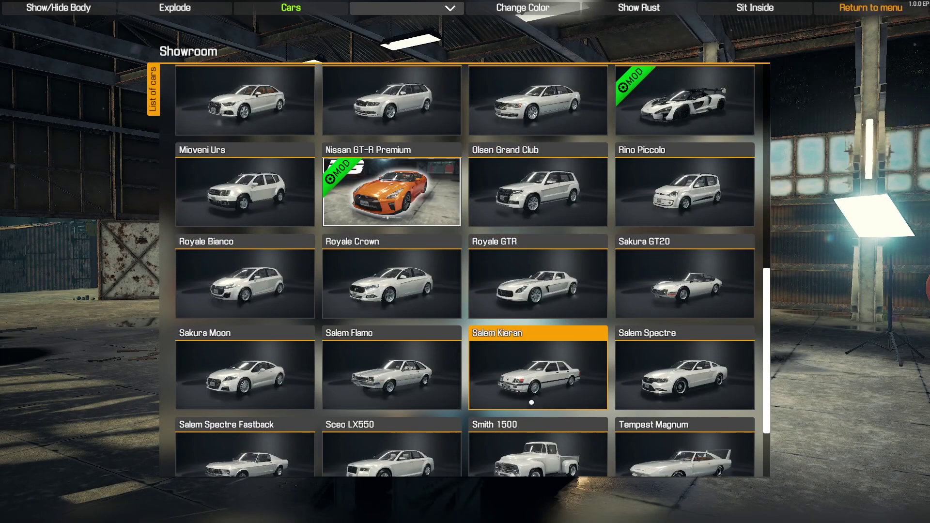
{"action": "scroll", "coordinate": [525, 402], "scroll_direction": "up", "scroll_amount": 2}
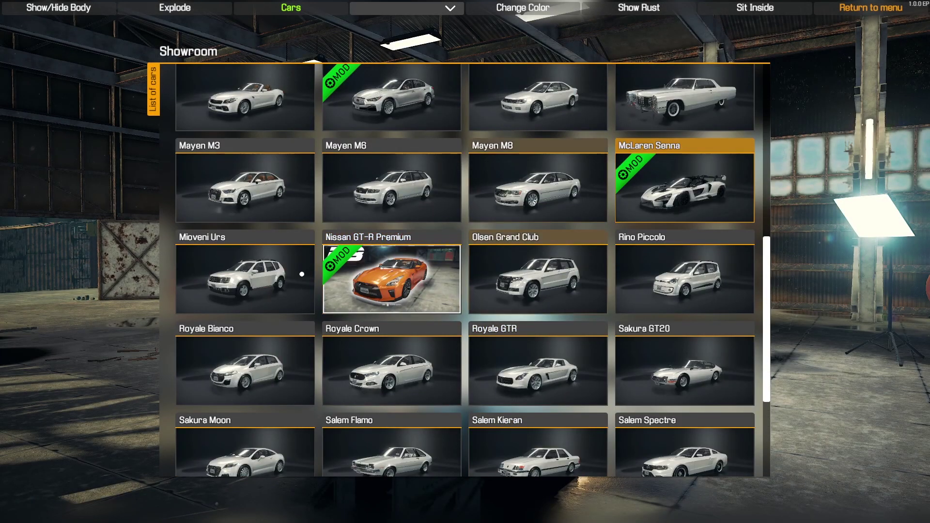
{"action": "scroll", "coordinate": [310, 298], "scroll_direction": "down", "scroll_amount": 5}
{"action": "scroll", "coordinate": [324, 303], "scroll_direction": "up", "scroll_amount": 10}
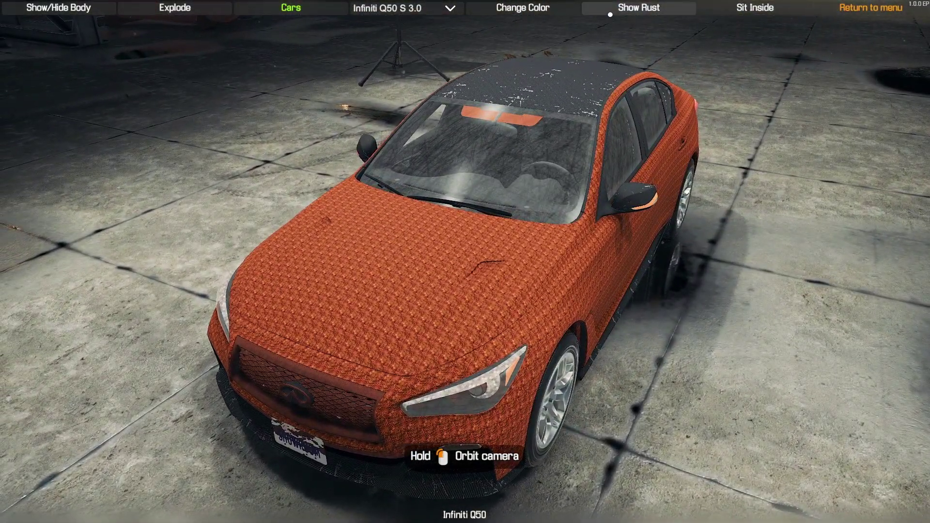
Set the Infiniti Q50's paint saturation to 100 in the Paintshop, turning it teal
{"action": "left_click", "coordinate": [523, 8]}
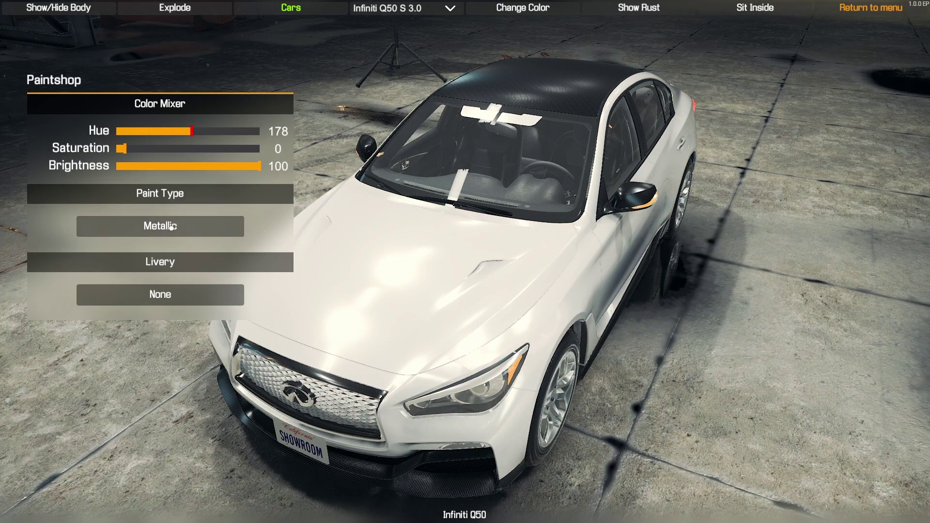
{"action": "left_click_drag", "start_coordinate": [124, 148], "coordinate": [260, 149]}
{"action": "left_click", "coordinate": [484, 325]}
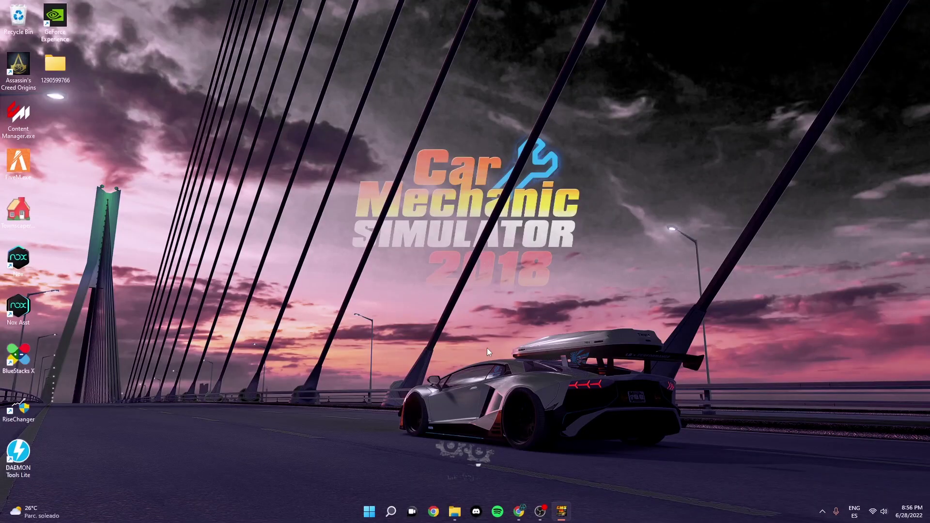
Open steamworkshop.download in a new Chrome tab via a 'steam workshop downloader' search
{"action": "left_click", "coordinate": [519, 511]}
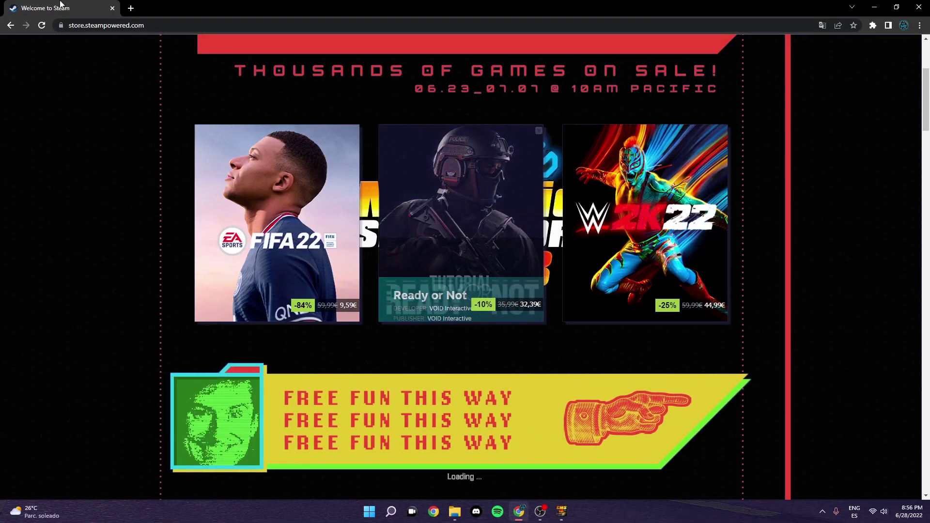
{"action": "key", "text": "ctrl+t"}
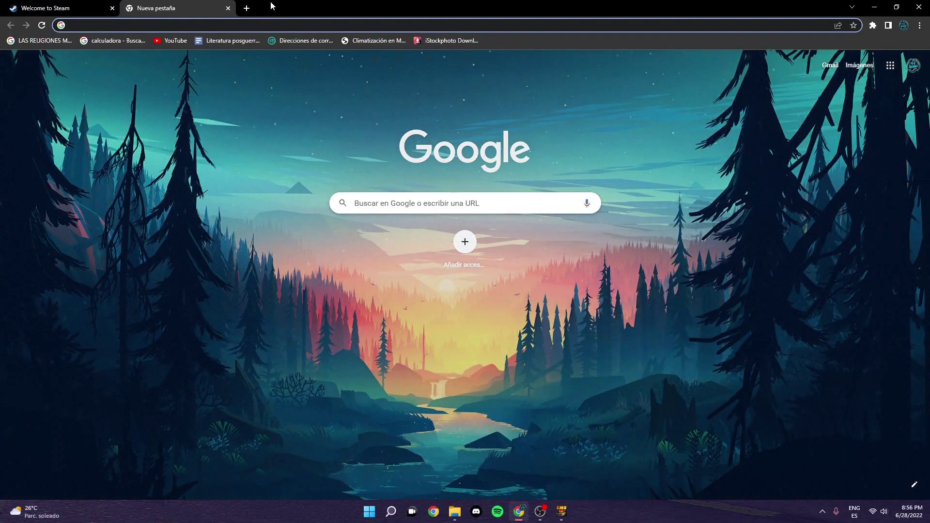
{"action": "type", "text": "steam"}
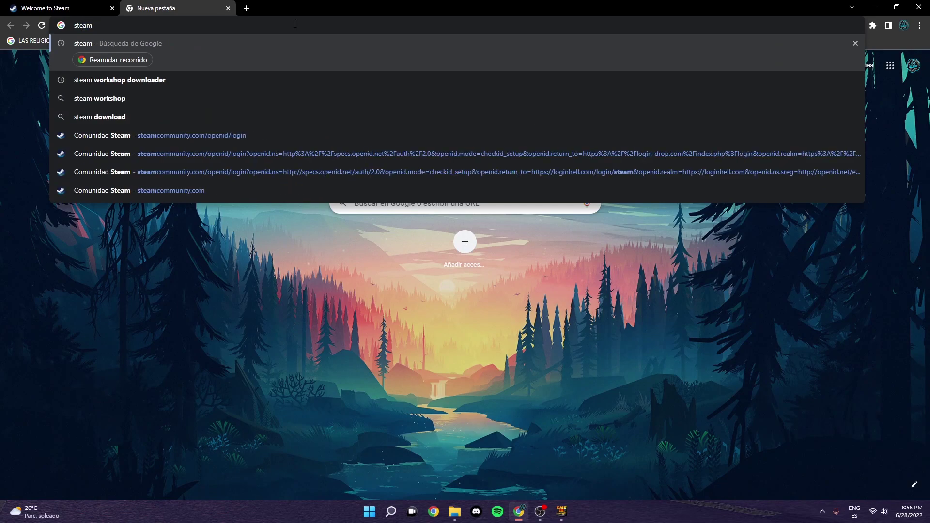
{"action": "left_click", "coordinate": [170, 80]}
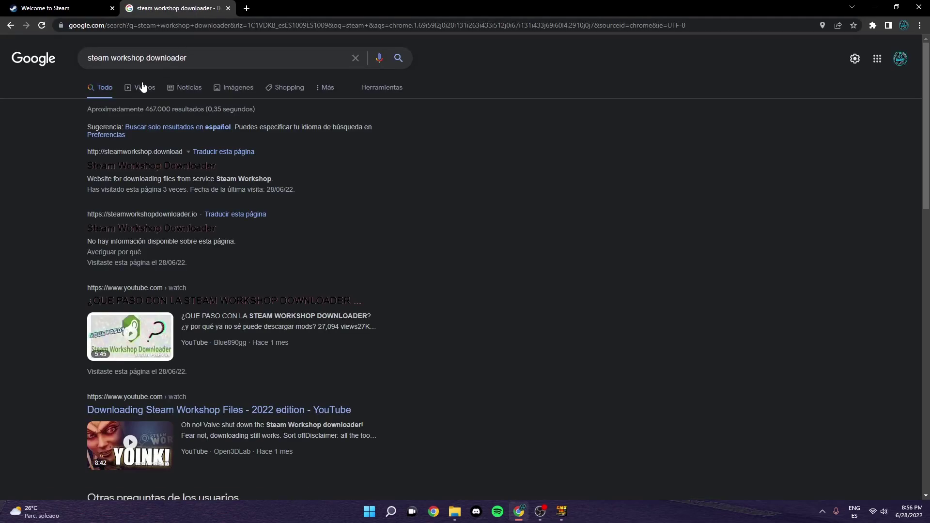
{"action": "left_click", "coordinate": [134, 167]}
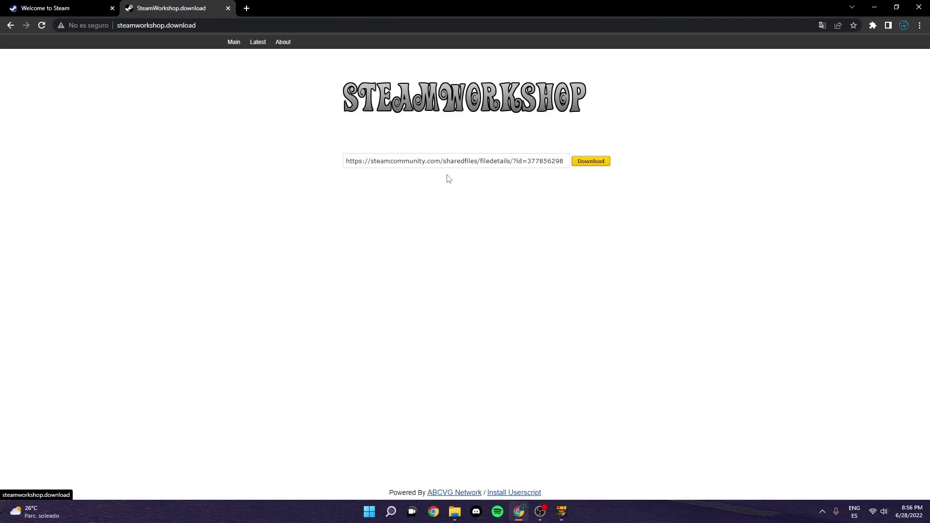
Return to the Steam tab showing the Bugatti Veyron SuperSport Workshop page
{"action": "left_click", "coordinate": [15, 6]}
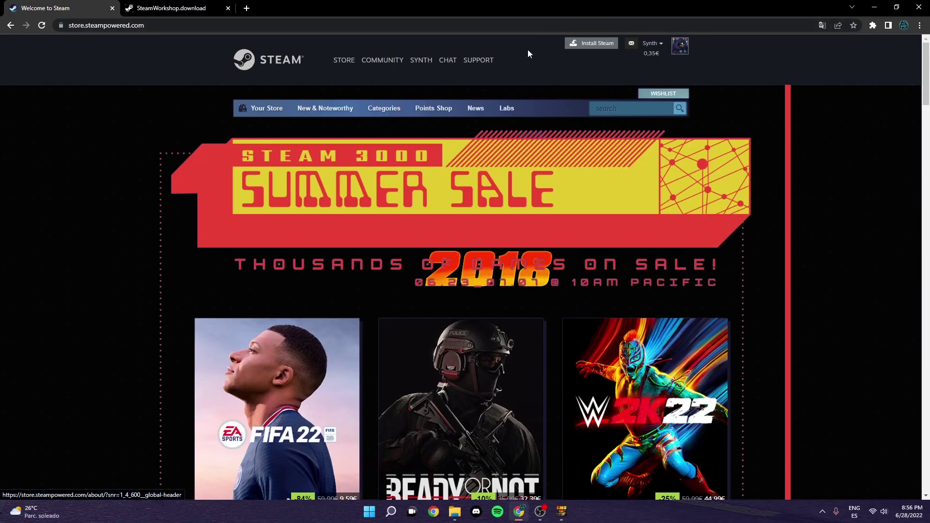
{"action": "left_click", "coordinate": [540, 512]}
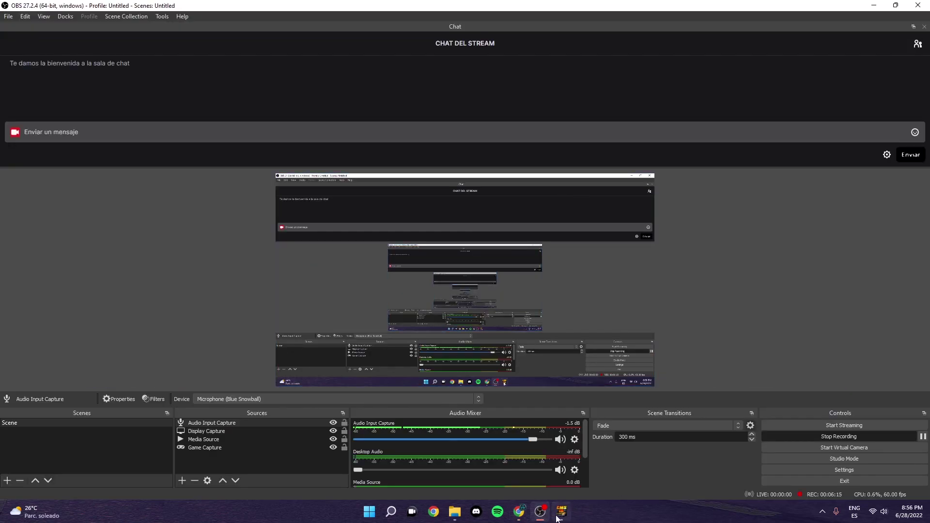
{"action": "left_click", "coordinate": [519, 511]}
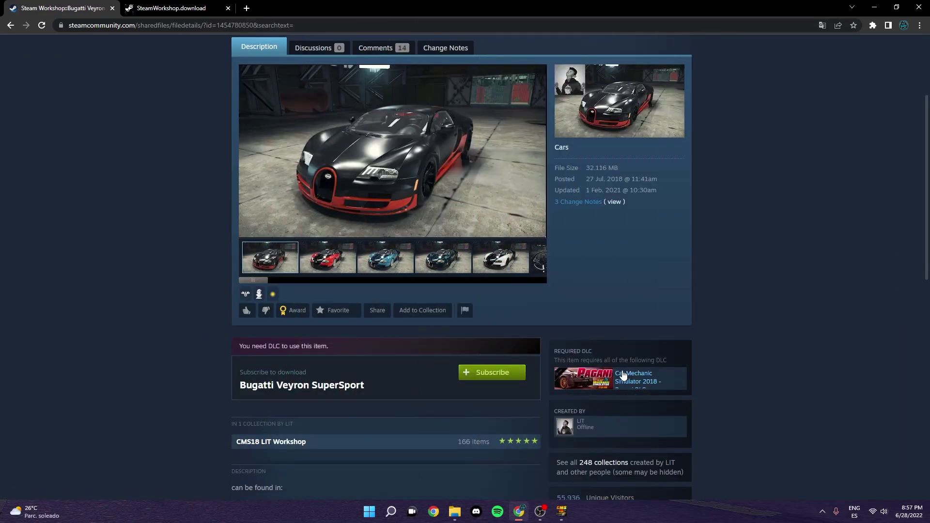
Subscribe to the Bugatti Veyron SuperSport item, grab its URL, and focus the downloader's link box
{"action": "scroll", "coordinate": [229, 264], "scroll_direction": "up", "scroll_amount": 2}
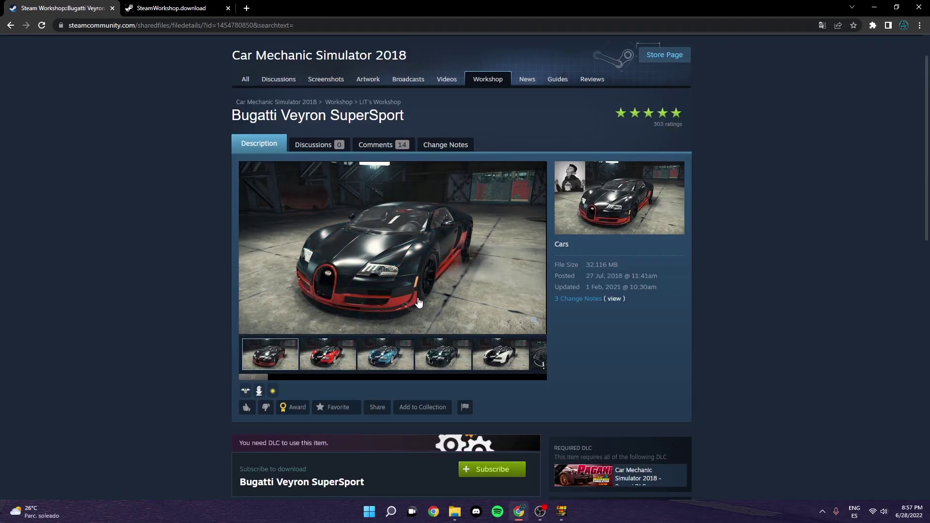
{"action": "scroll", "coordinate": [266, 131], "scroll_direction": "down", "scroll_amount": 2}
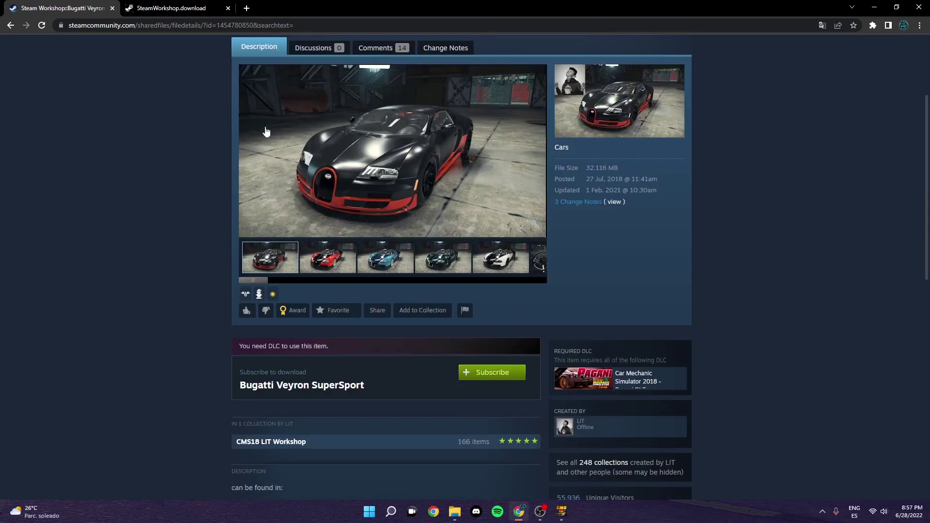
{"action": "left_click", "coordinate": [490, 372]}
{"action": "scroll", "coordinate": [506, 345], "scroll_direction": "up", "scroll_amount": 3}
{"action": "double_click", "coordinate": [209, 26]}
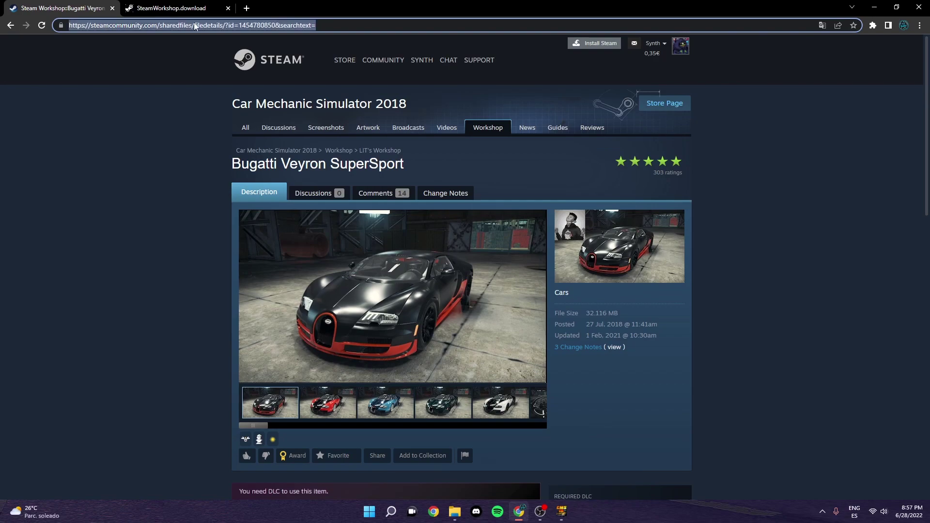
{"action": "left_click", "coordinate": [179, 8]}
{"action": "left_click", "coordinate": [410, 163]}
Paste the Bugatti item link into SteamWorkshop.download and save the mod as Bugatti veyron.zip
{"action": "key", "text": "ctrl+v"}
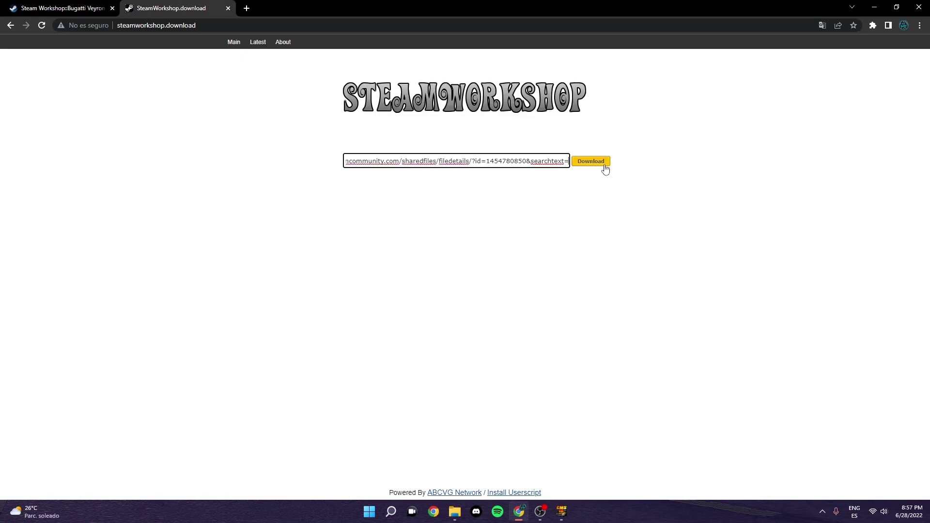
{"action": "left_click", "coordinate": [604, 164]}
{"action": "left_click", "coordinate": [380, 291]}
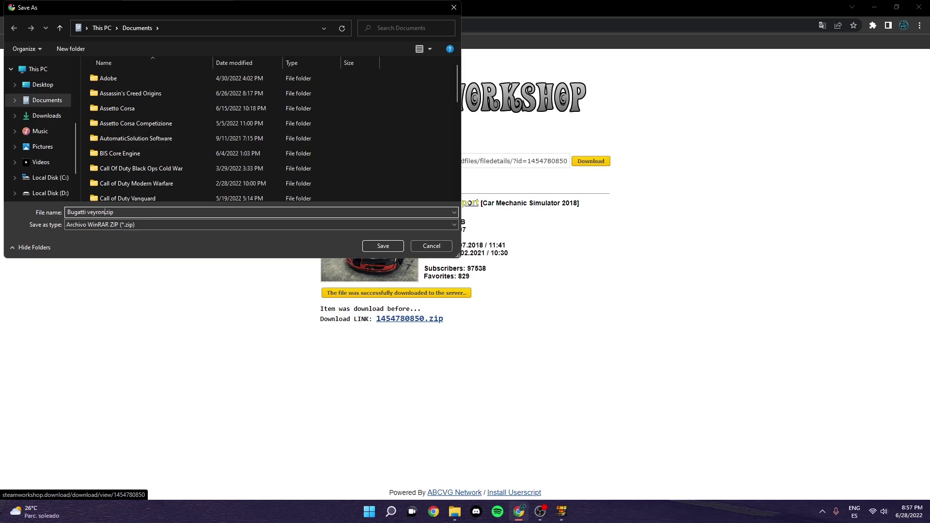
{"action": "left_click", "coordinate": [368, 246]}
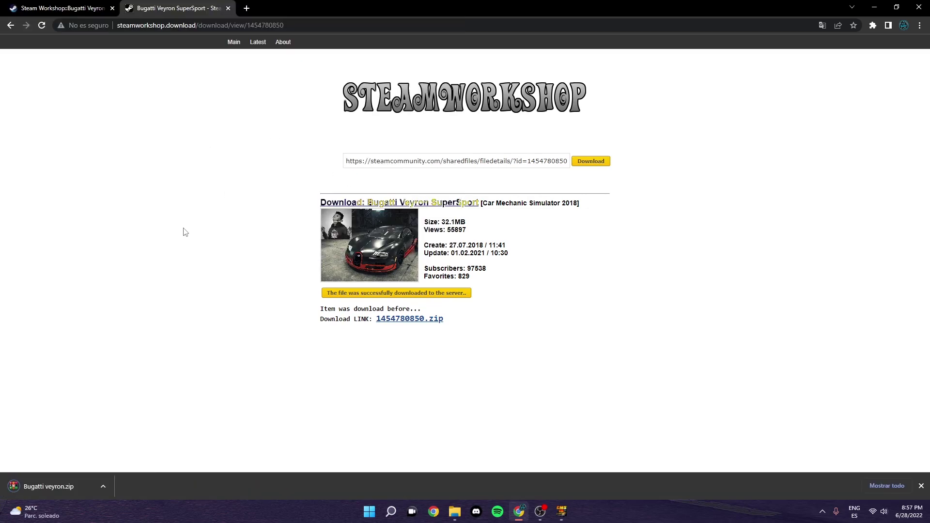
Extract Bugatti veyron.zip to the Desktop and show the desktop
{"action": "left_click", "coordinate": [72, 487]}
{"action": "left_click", "coordinate": [535, 178]}
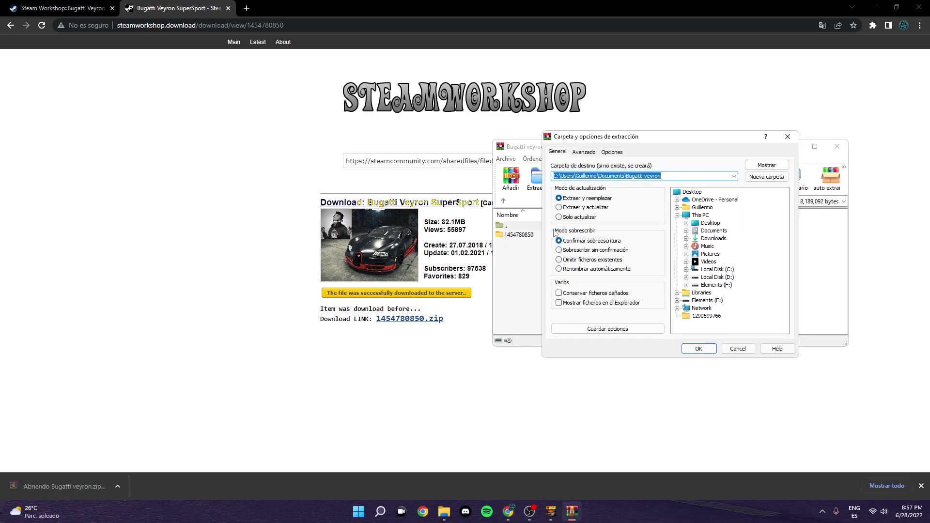
{"action": "left_click", "coordinate": [692, 191]}
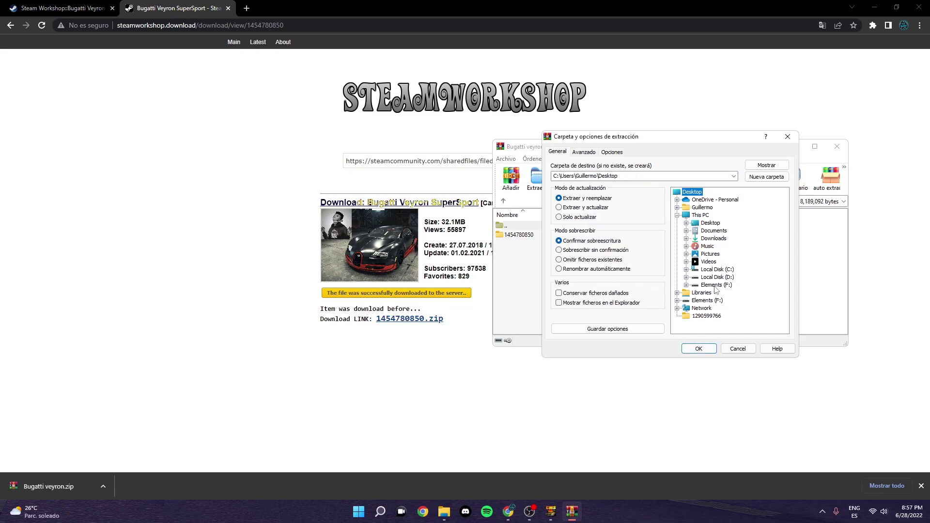
{"action": "left_click", "coordinate": [699, 349]}
{"action": "key", "text": "super+d"}
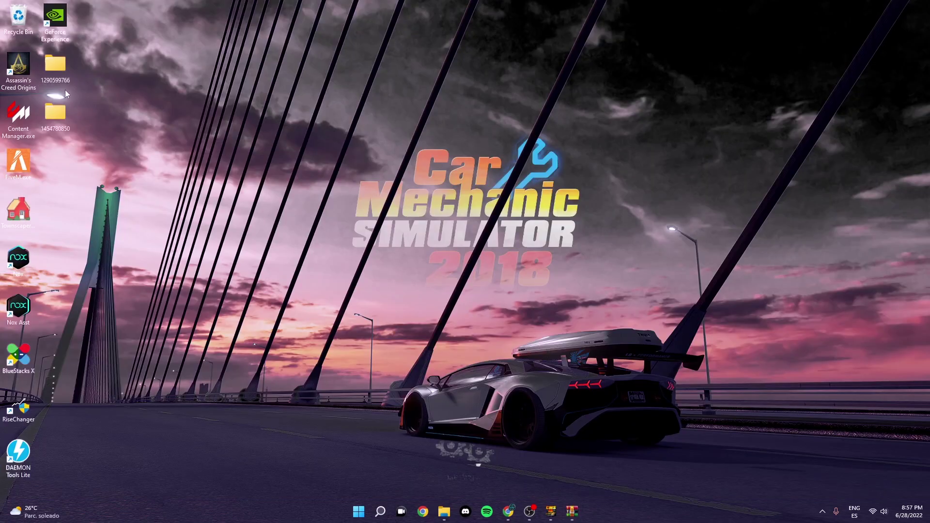
{"action": "double_click", "coordinate": [55, 111]}
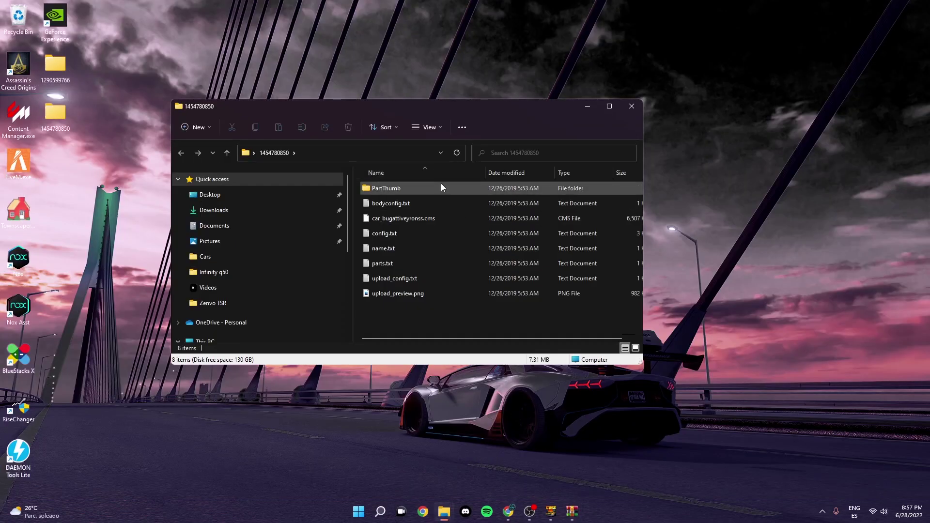
{"action": "right_click", "coordinate": [62, 72]}
{"action": "left_click", "coordinate": [133, 82]}
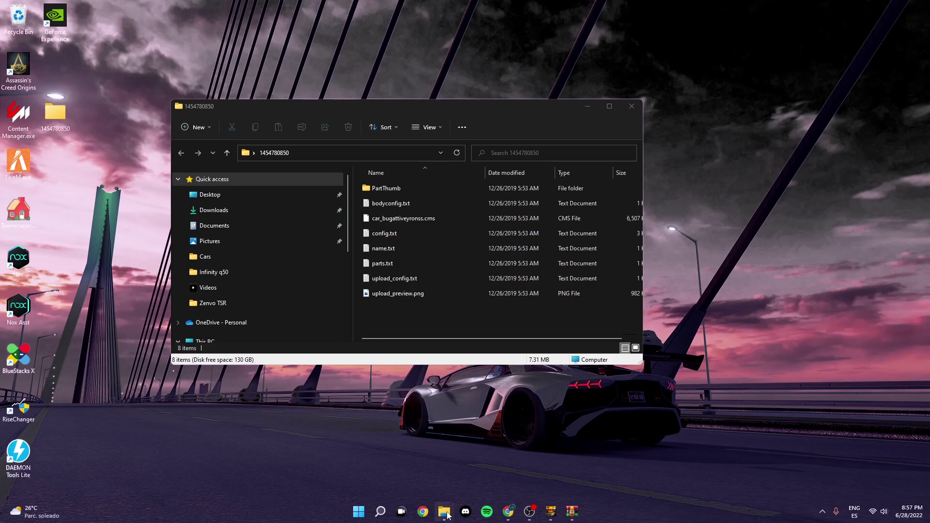
Arrange the two Explorer windows side by side, with the right one showing the game's Cars folder
{"action": "mouse_move", "coordinate": [444, 511]}
{"action": "left_click", "coordinate": [421, 450]}
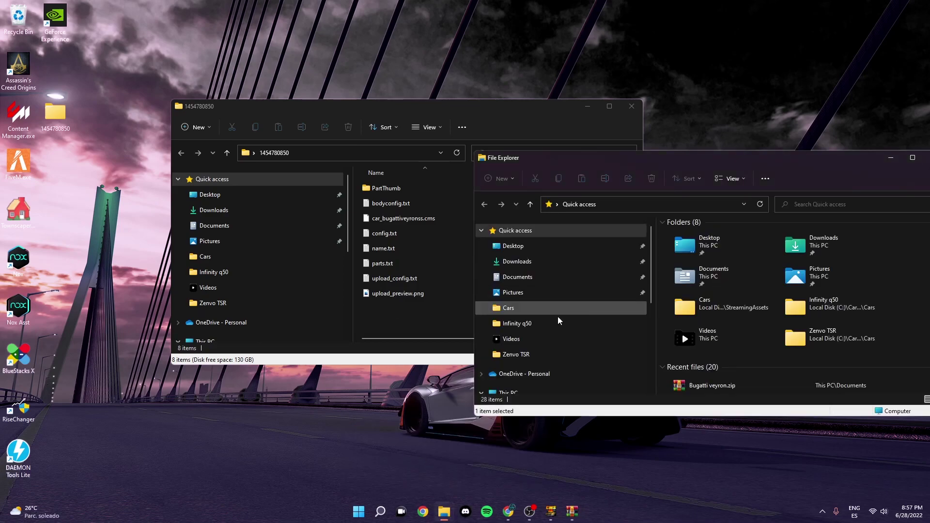
{"action": "left_click_drag", "start_coordinate": [689, 153], "coordinate": [719, 122]}
{"action": "left_click_drag", "start_coordinate": [472, 105], "coordinate": [349, 116]}
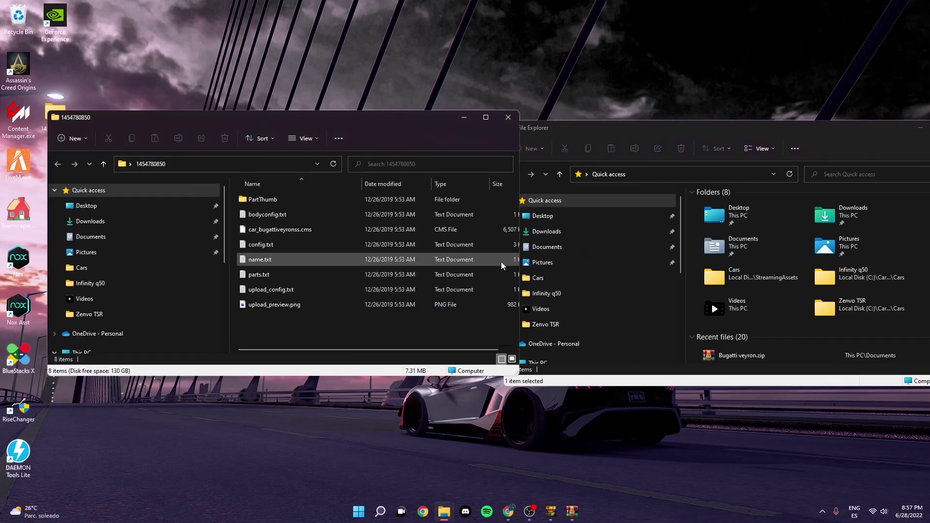
{"action": "left_click", "coordinate": [559, 290]}
{"action": "left_click_drag", "start_coordinate": [596, 130], "coordinate": [610, 113]}
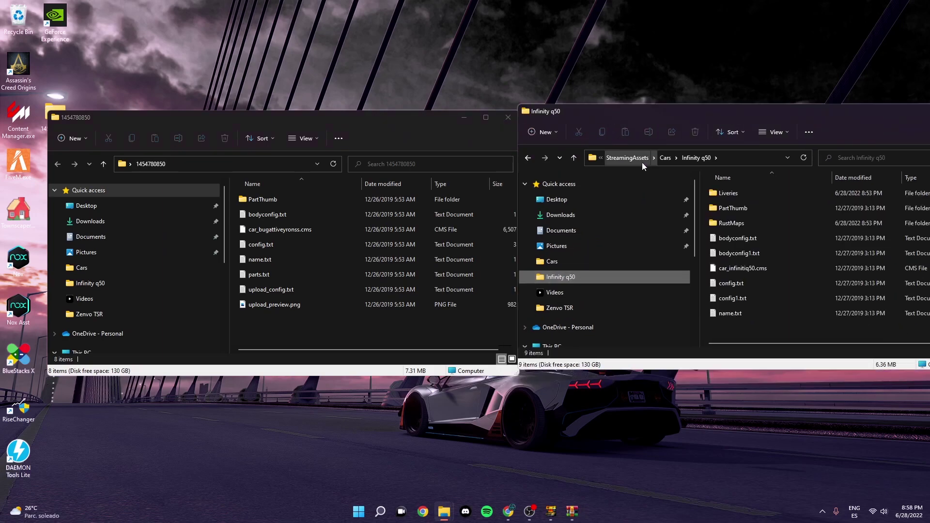
{"action": "left_click", "coordinate": [574, 158]}
Copy the SalemSpectre car folder and paste a duplicate into Cars
{"action": "scroll", "coordinate": [754, 289], "scroll_direction": "down", "scroll_amount": 5}
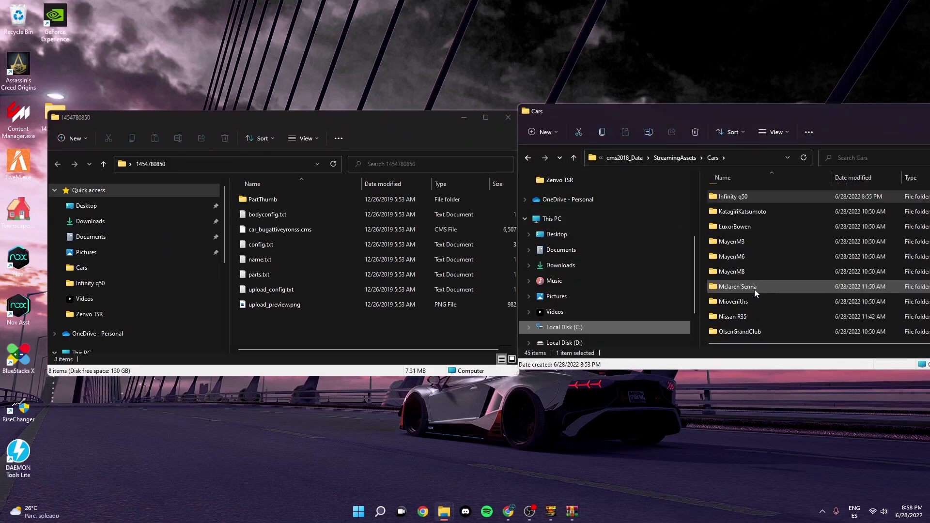
{"action": "scroll", "coordinate": [757, 286], "scroll_direction": "down", "scroll_amount": 2}
{"action": "right_click", "coordinate": [743, 285]}
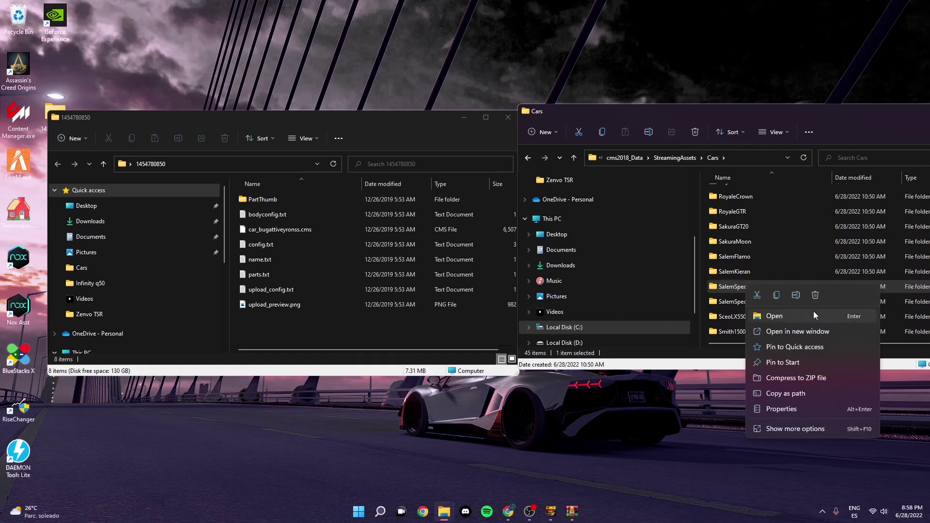
{"action": "left_click", "coordinate": [777, 296]}
{"action": "scroll", "coordinate": [712, 310], "scroll_direction": "down", "scroll_amount": 1}
{"action": "right_click", "coordinate": [712, 309]}
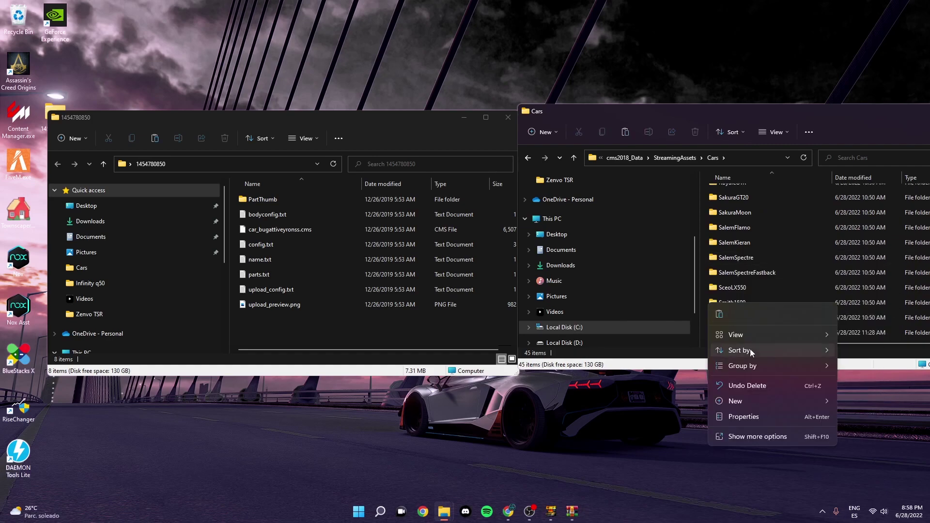
{"action": "left_click", "coordinate": [719, 315]}
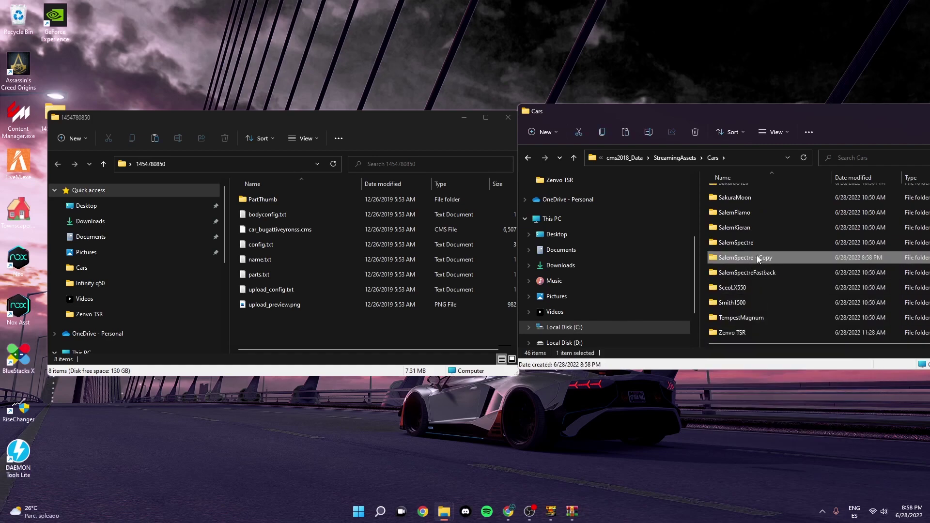
Rename the 'SalemSpectre - Copy' folder to 'Bugatti'
{"action": "right_click", "coordinate": [758, 259]}
{"action": "left_click", "coordinate": [814, 266]}
{"action": "key", "text": "BackSpace"}
{"action": "type", "text": "Bugatti"}
{"action": "key", "text": "Return"}
Open the Bugatti folder and move the mod's PartThumb folder into it
{"action": "double_click", "coordinate": [775, 192]}
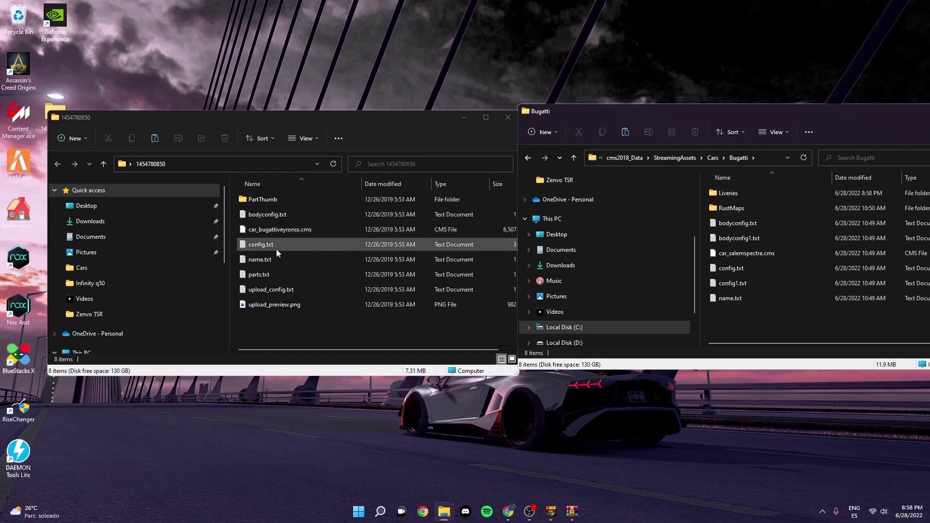
{"action": "left_click", "coordinate": [293, 202]}
{"action": "double_click", "coordinate": [293, 202]}
{"action": "key", "text": "alt+Left"}
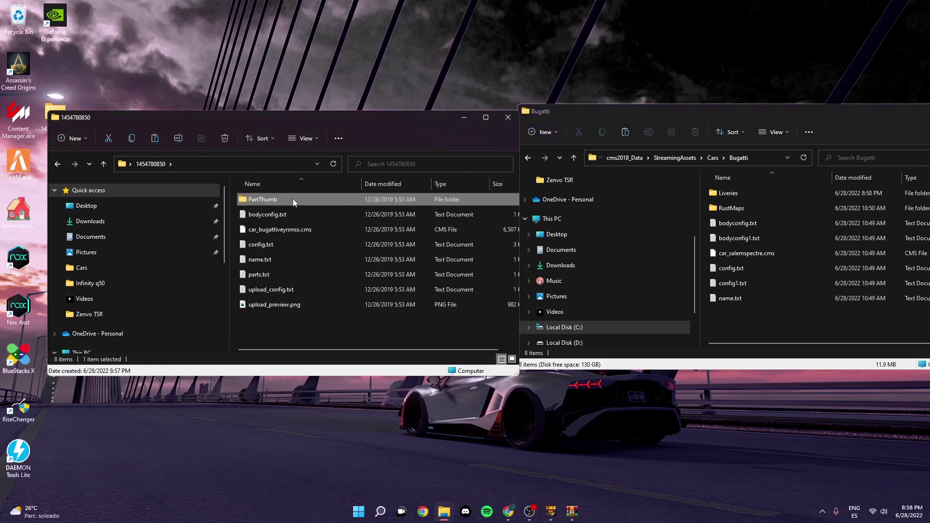
{"action": "left_click_drag", "start_coordinate": [293, 200], "coordinate": [717, 210]}
Replace the old body config files with the mod's bodyconfig.txt; delete car_salemspectre.cms and the old config files
{"action": "left_click", "coordinate": [761, 223]}
{"action": "left_click", "coordinate": [756, 238], "text": "shift"}
{"action": "key", "text": "Delete"}
{"action": "left_click_drag", "start_coordinate": [267, 199], "coordinate": [775, 310]}
{"action": "key", "text": "Delete"}
{"action": "left_click", "coordinate": [731, 238]}
{"action": "left_click", "coordinate": [732, 253], "text": "shift"}
{"action": "key", "text": "Delete"}
{"action": "left_click_drag", "start_coordinate": [261, 199], "coordinate": [780, 262]}
{"action": "left_click", "coordinate": [730, 268]}
{"action": "key", "text": "Delete"}
{"action": "left_click_drag", "start_coordinate": [297, 213], "coordinate": [736, 283]}
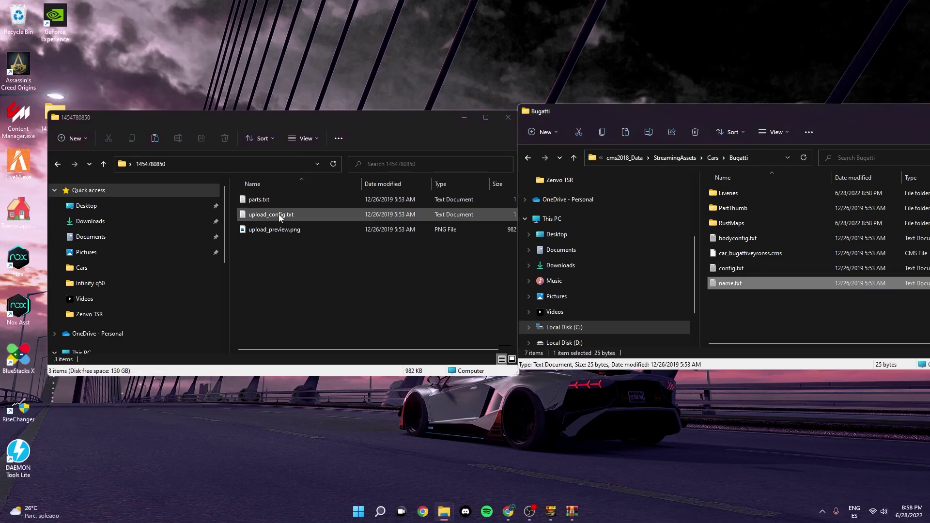
{"action": "left_click", "coordinate": [504, 121]}
{"action": "left_click_drag", "start_coordinate": [736, 110], "coordinate": [439, 118]}
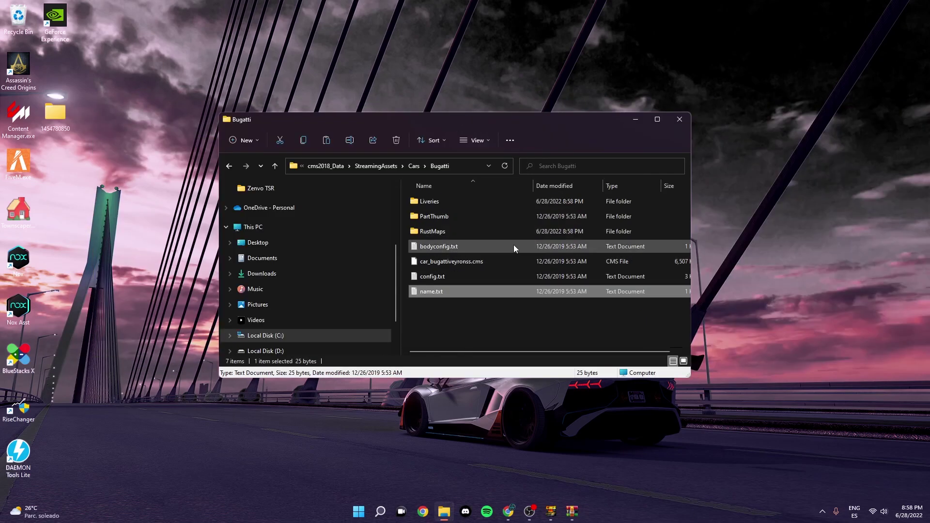
Close the Bugatti folder window, quit the running game, and close the Bugatti veyron.zip archive
{"action": "left_click", "coordinate": [663, 118]}
{"action": "left_click", "coordinate": [923, 5]}
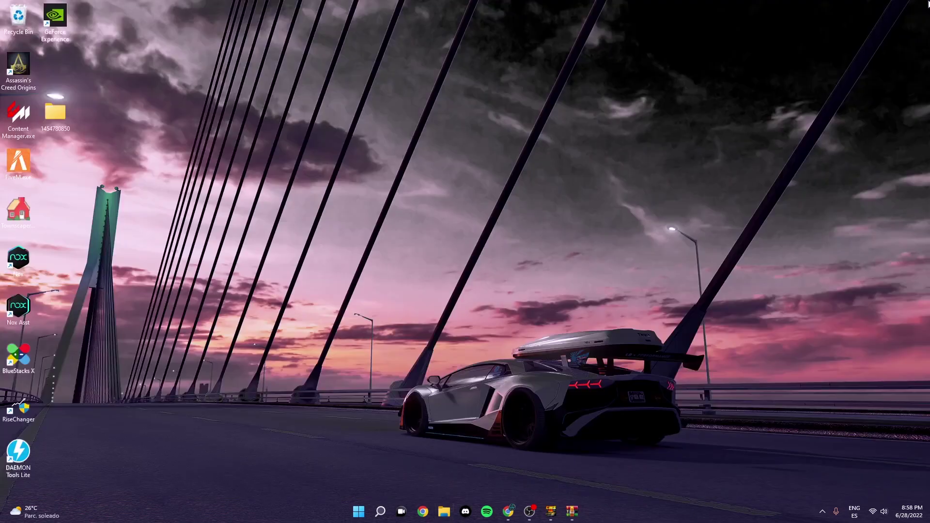
{"action": "left_click", "coordinate": [551, 511]}
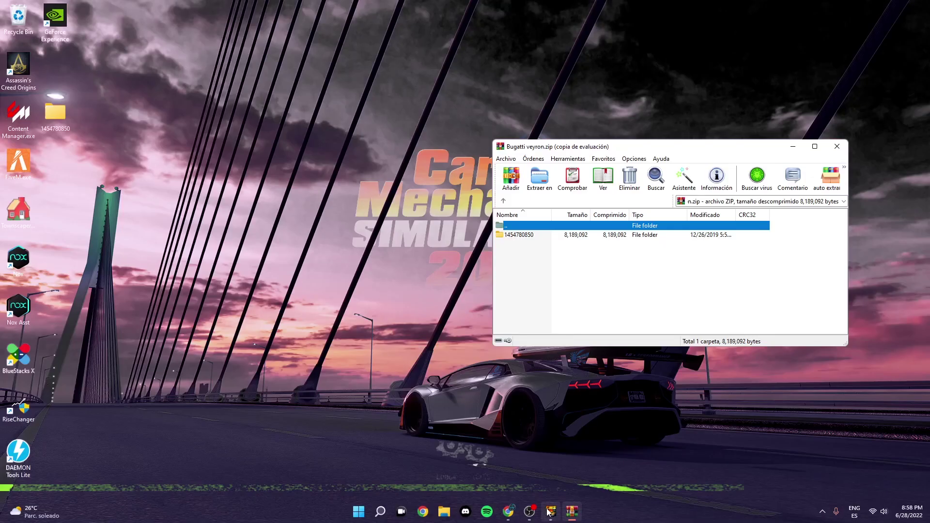
{"action": "left_click", "coordinate": [594, 427]}
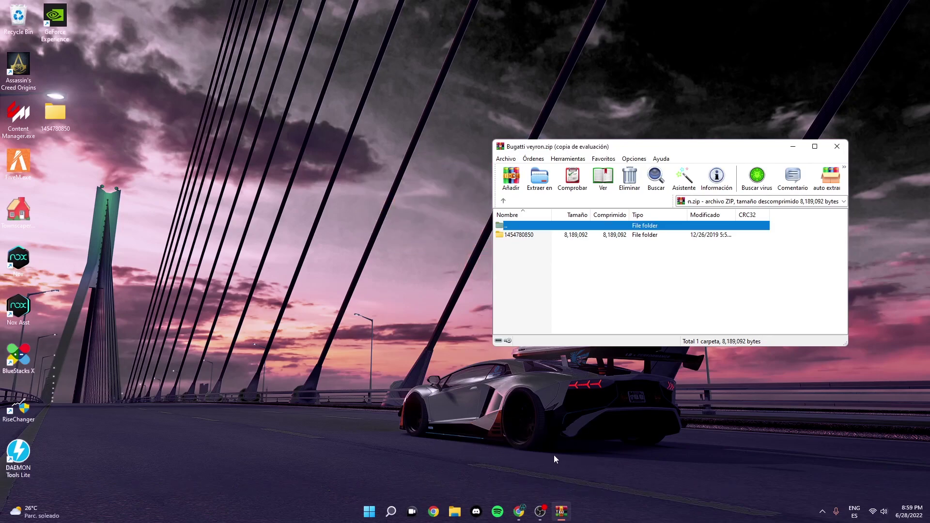
{"action": "left_click", "coordinate": [837, 147]}
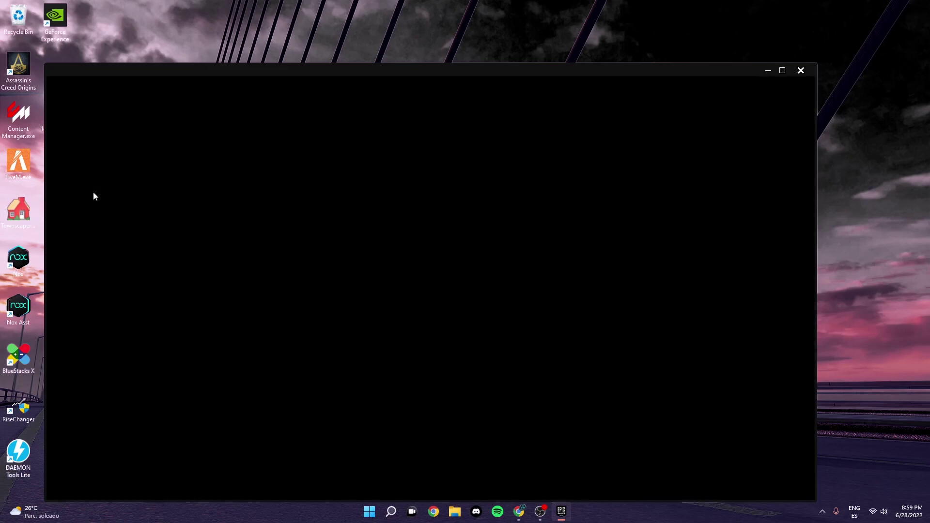
Launch the game from the Epic library, view the Bugatti Veyron SuperSport in the showroom, then return to the main menu
{"action": "left_click", "coordinate": [118, 175]}
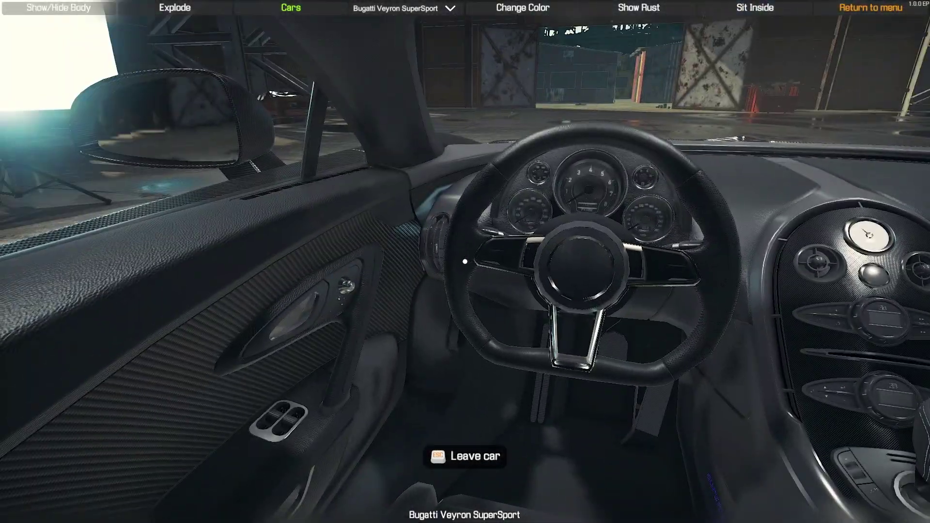
{"action": "key", "text": "Escape"}
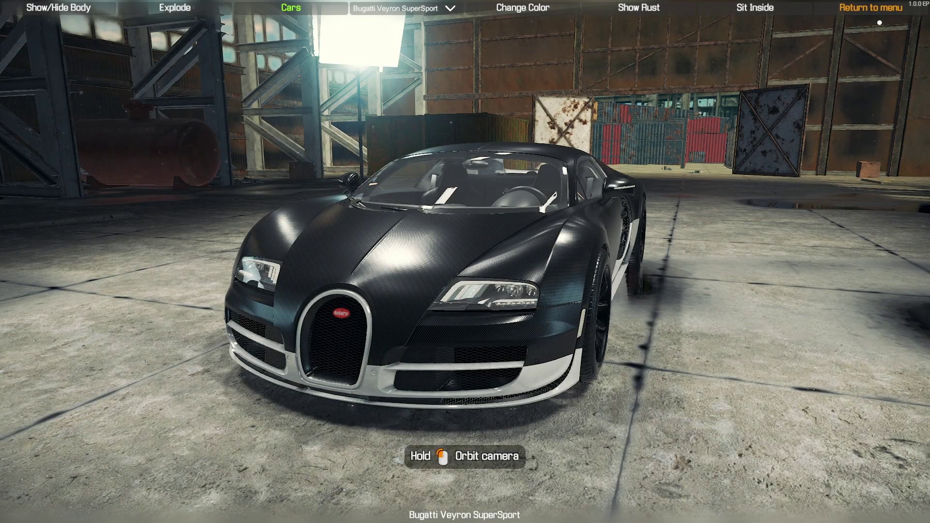
{"action": "left_click", "coordinate": [871, 8]}
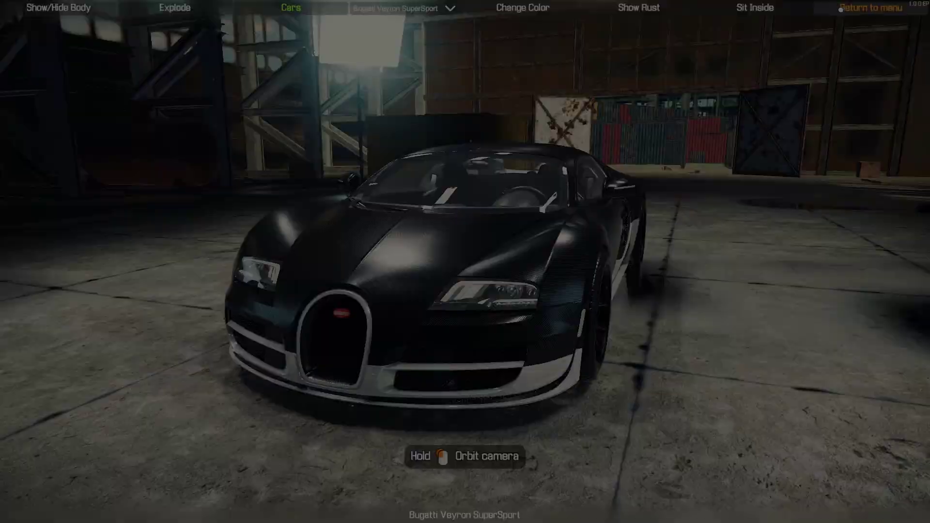